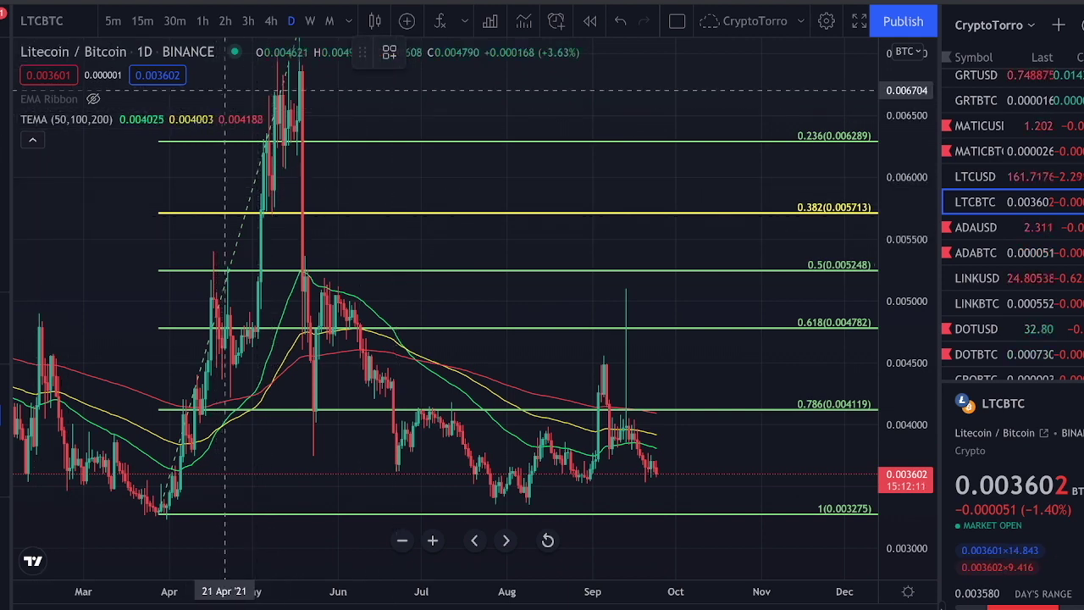
Brush strokes over the lower highs of May, June and September on the LTCBTC daily chart, and remove them
left_click_drag(251, 78, 347, 99)
left_click_drag(304, 293, 420, 295)
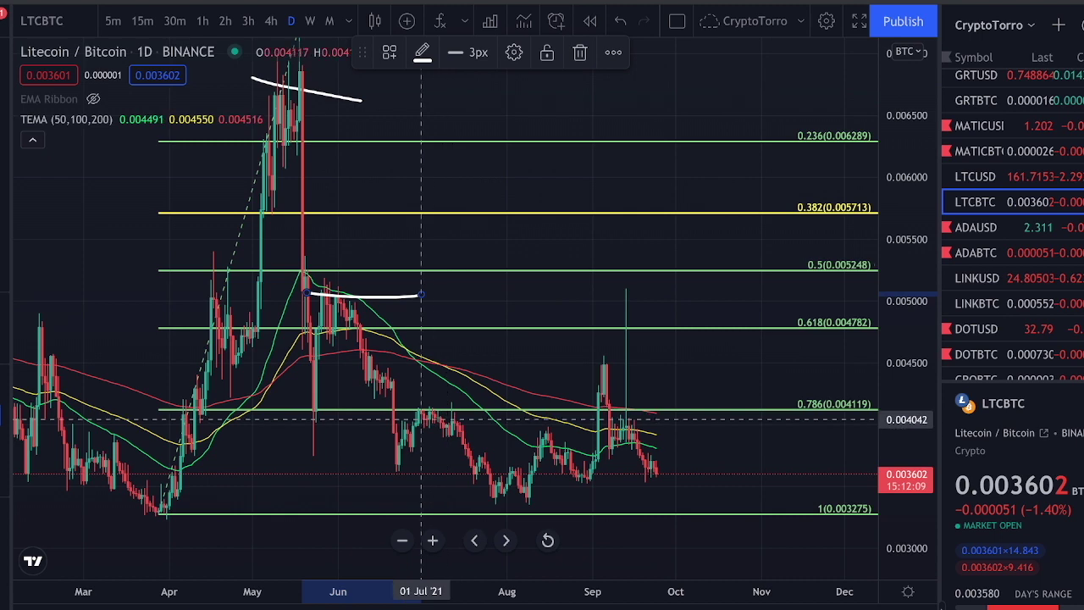
left_click_drag(550, 381, 649, 372)
key("Delete")
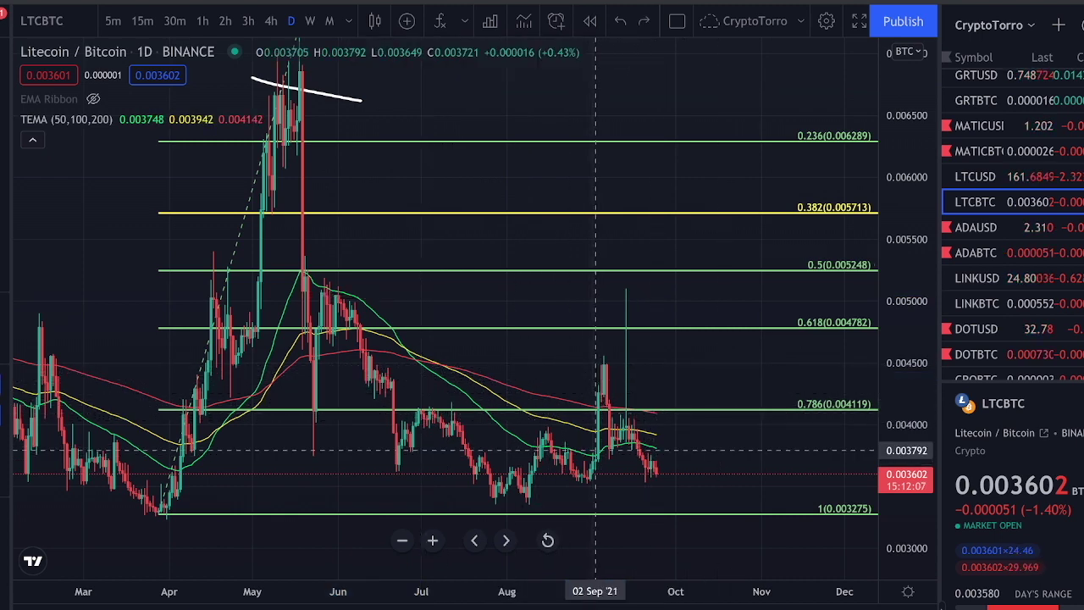
key("ctrl+z")
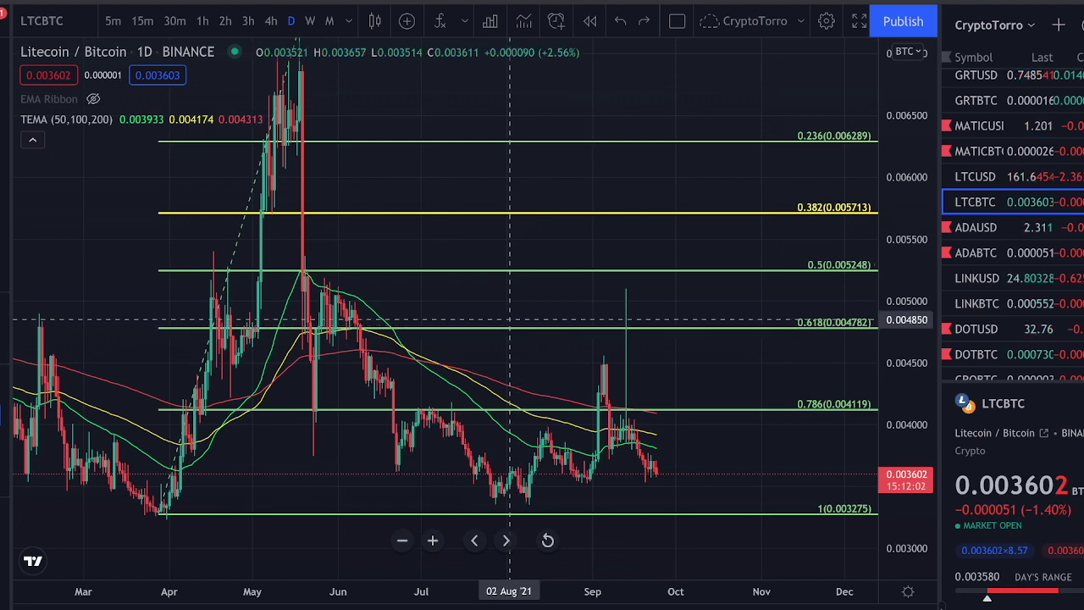
Examine the LTCBTC price history back to 2017 alongside the Fibonacci levels
left_click_drag(905, 170, 905, 460)
scroll(739, 337, "down", 8)
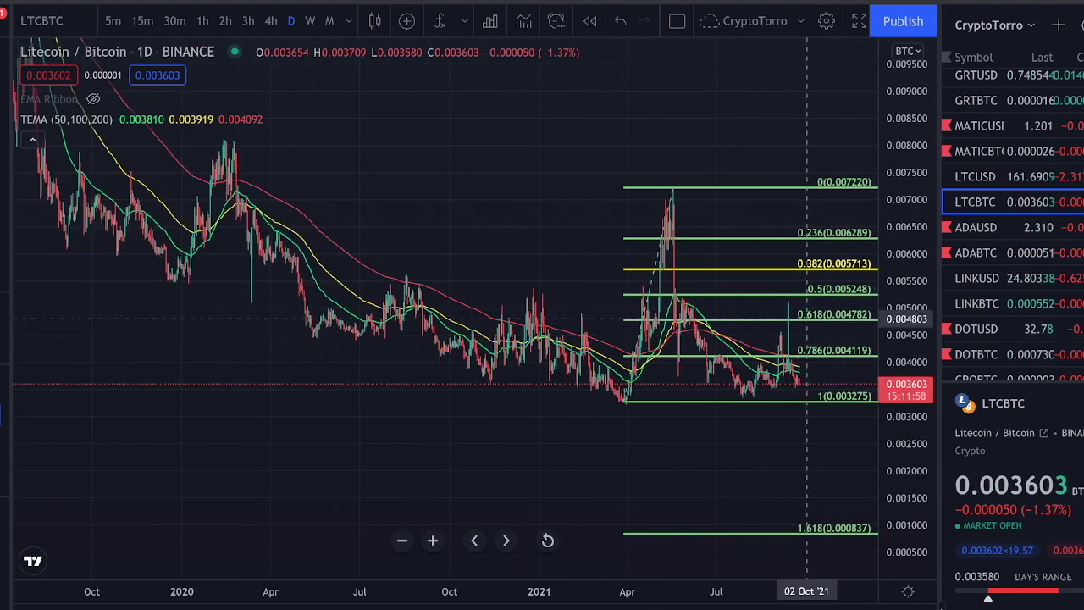
scroll(906, 339, "down", 3)
scroll(705, 263, "down", 6)
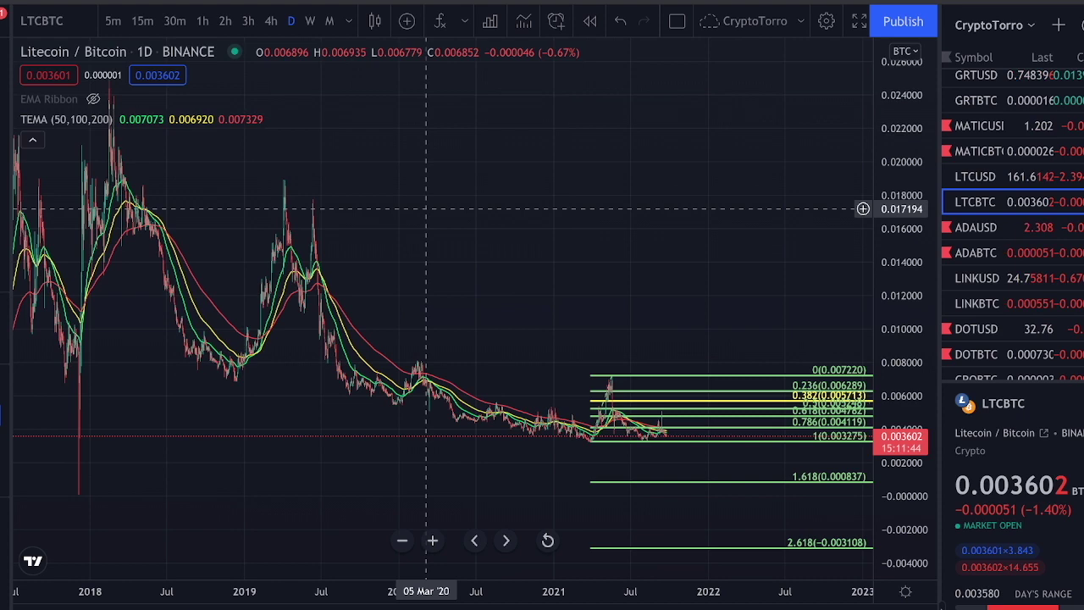
left_click_drag(338, 174, 496, 223)
left_click_drag(850, 443, 678, 315)
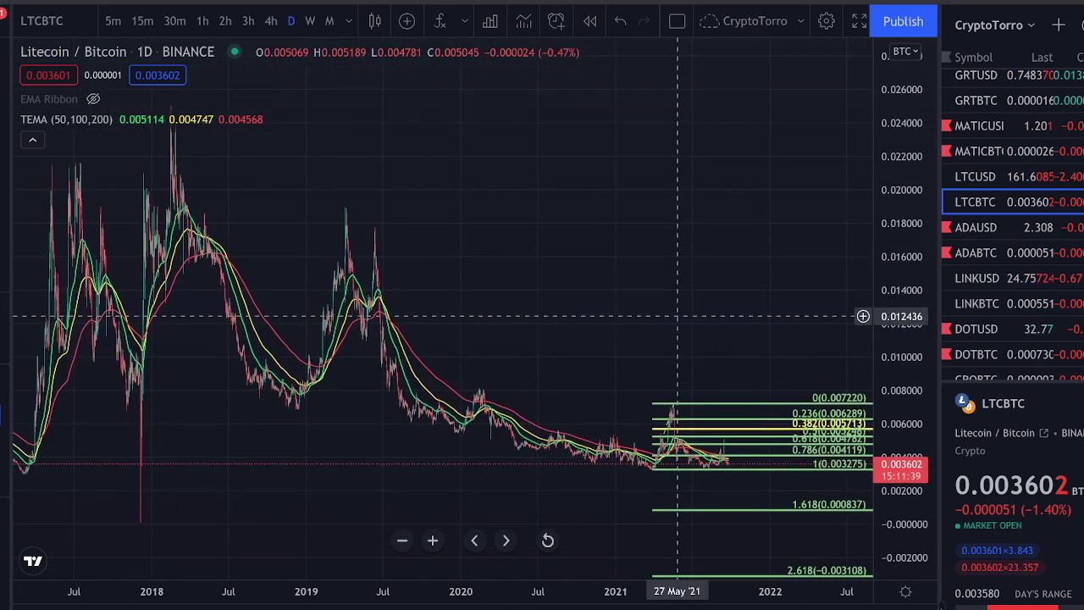
left_click_drag(596, 313, 630, 312)
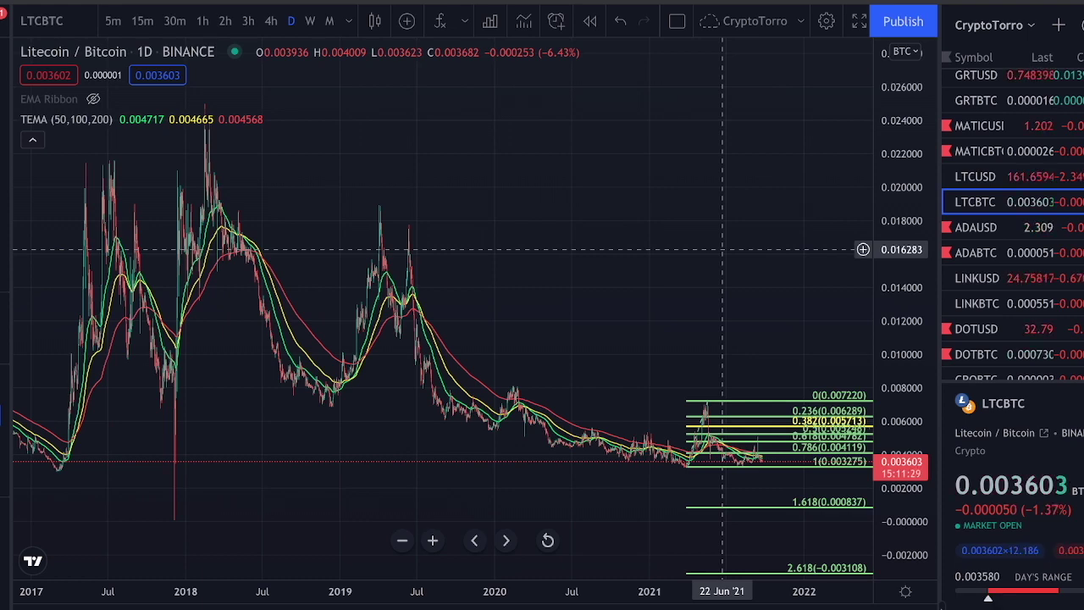
Examine the 2021 LTCBTC price action against its Fibonacci retracement and the 1.618 extension
scroll(710, 441, "up", 5)
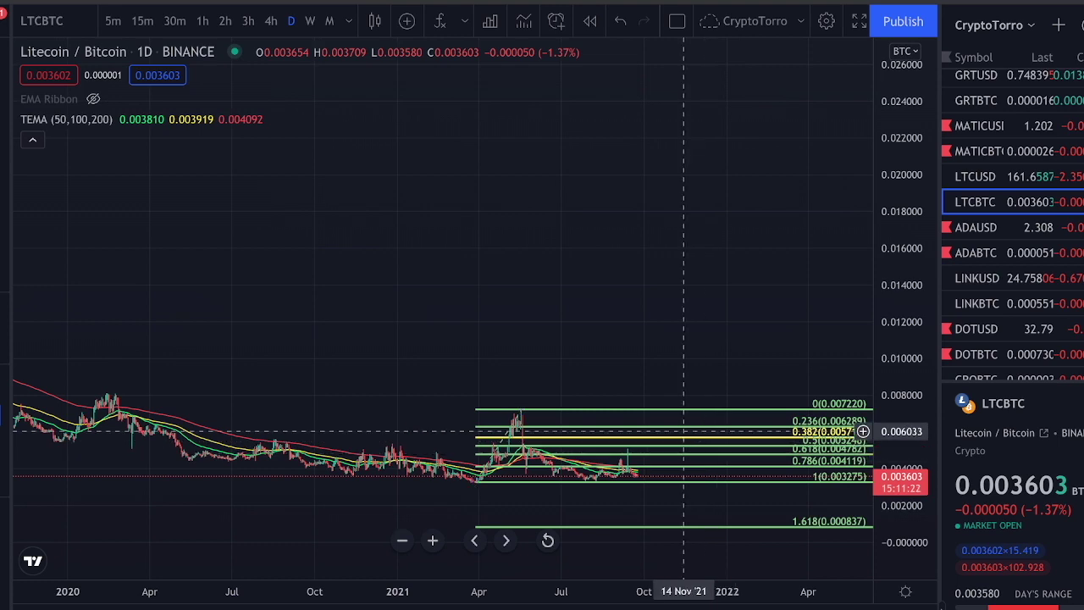
left_click_drag(675, 333, 670, 210)
scroll(669, 288, "up", 4)
left_click_drag(902, 551, 902, 229)
left_click_drag(580, 417, 576, 241)
scroll(554, 254, "up", 3)
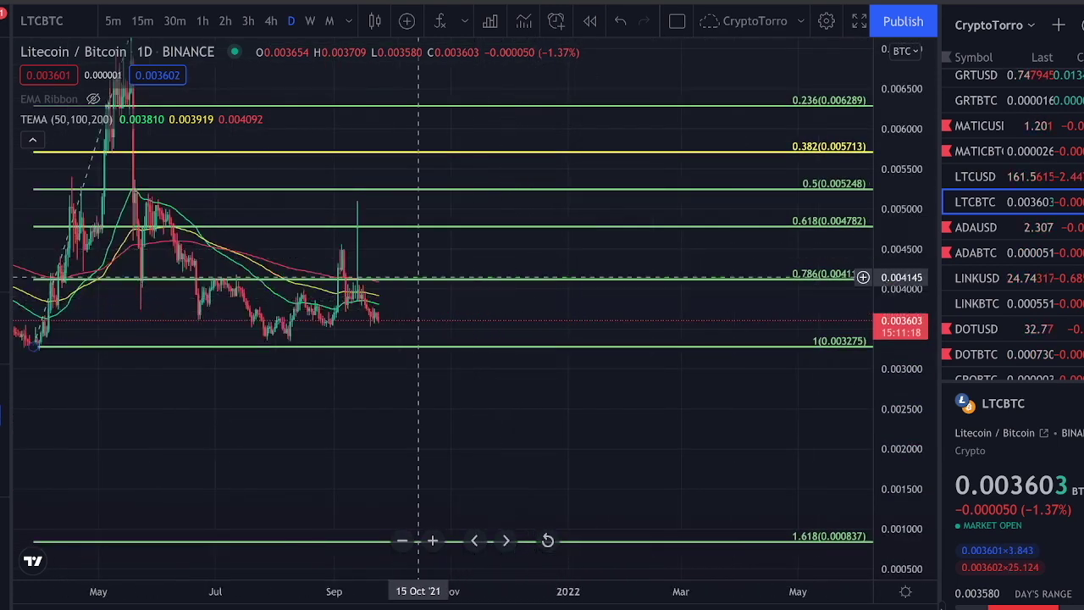
scroll(476, 300, "down", 3)
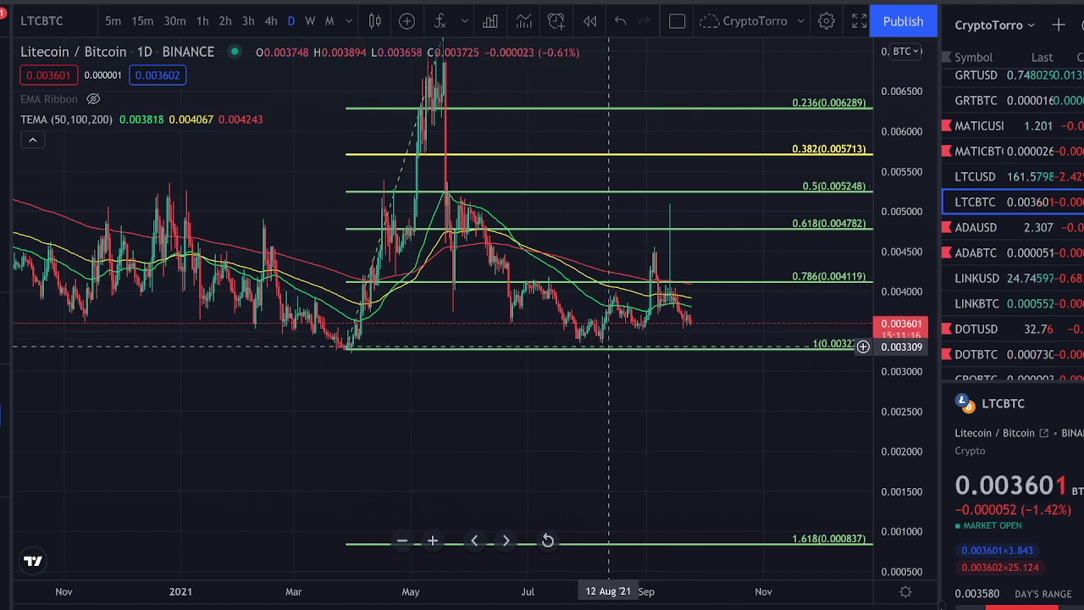
left_click_drag(902, 414, 902, 482)
scroll(409, 463, "down", 2)
scroll(409, 462, "down", 1)
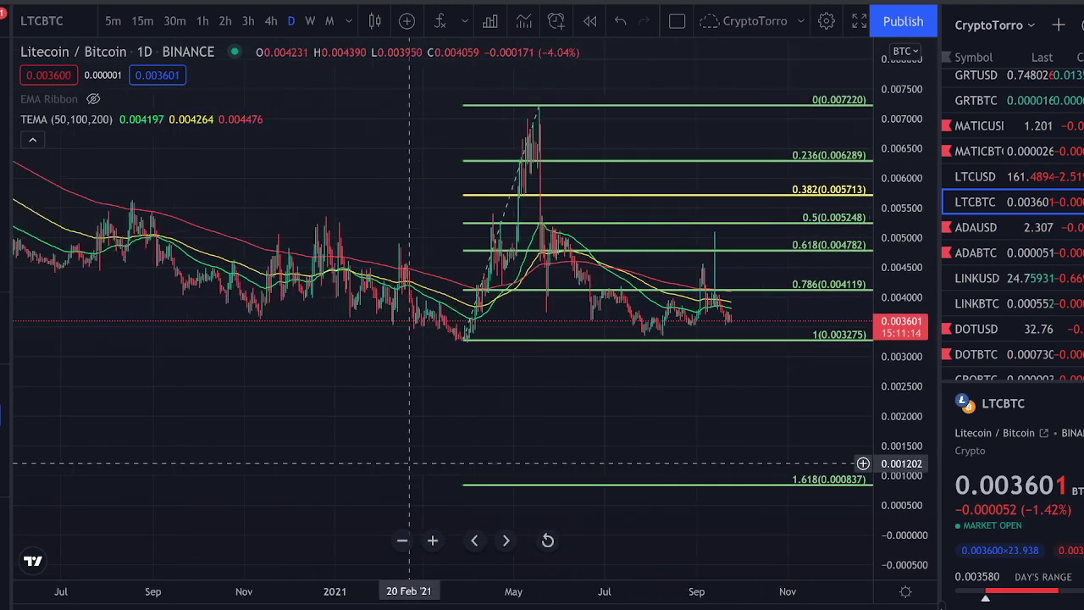
Circle the early-April 2021 low and the September price area freehand, erasing each circle
mouse_move(461, 276)
left_mouse_down()
mouse_move(387, 339)
mouse_move(508, 298)
mouse_move(435, 279)
left_mouse_up()
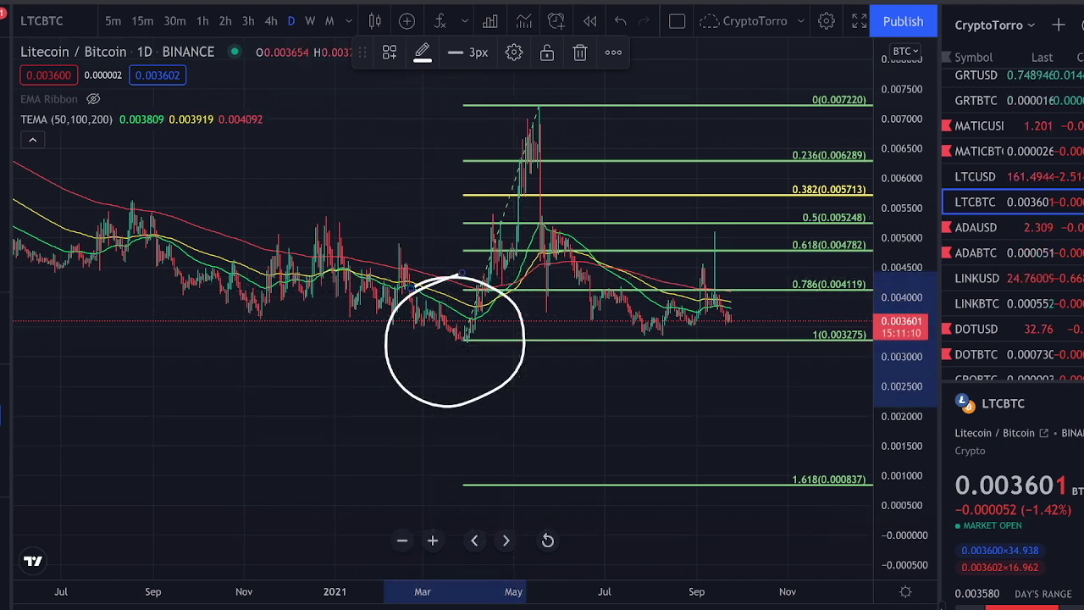
key("Delete")
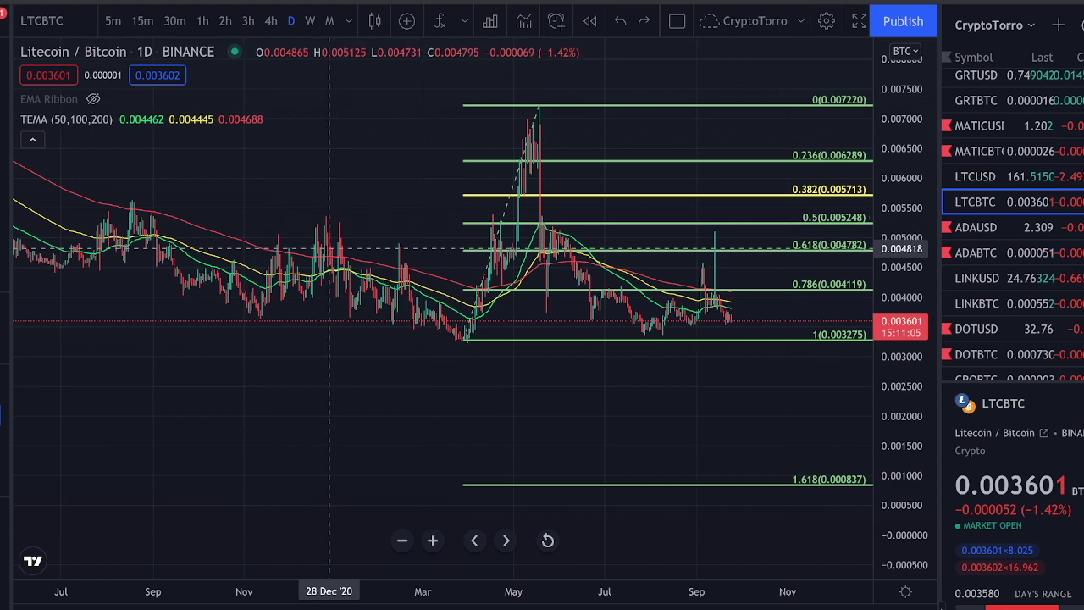
mouse_move(750, 283)
left_mouse_down()
mouse_move(702, 284)
mouse_move(799, 293)
mouse_move(708, 282)
left_mouse_up()
key("Delete")
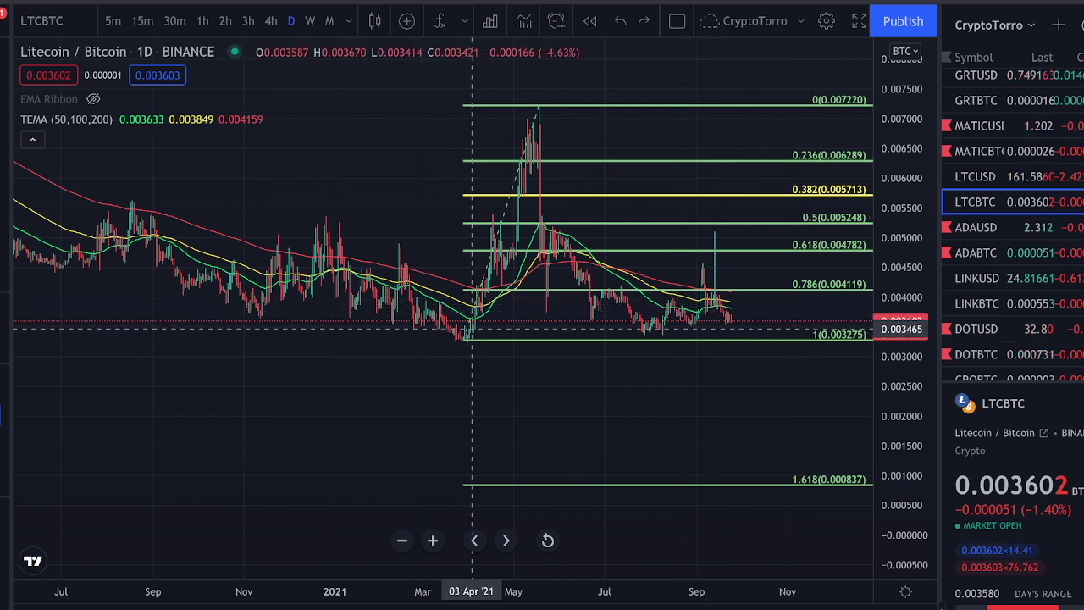
Trace the April–May 2021 rally with freehand strokes from the low up toward the 0 level, and erase them
left_click_drag(470, 333, 496, 272)
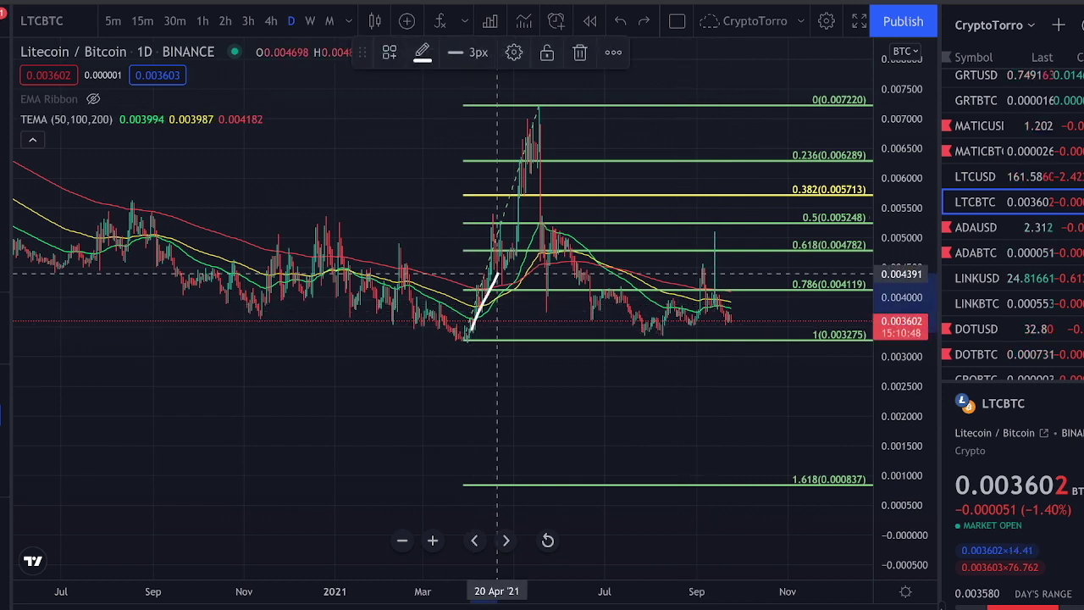
left_click_drag(505, 285, 554, 132)
key("Delete")
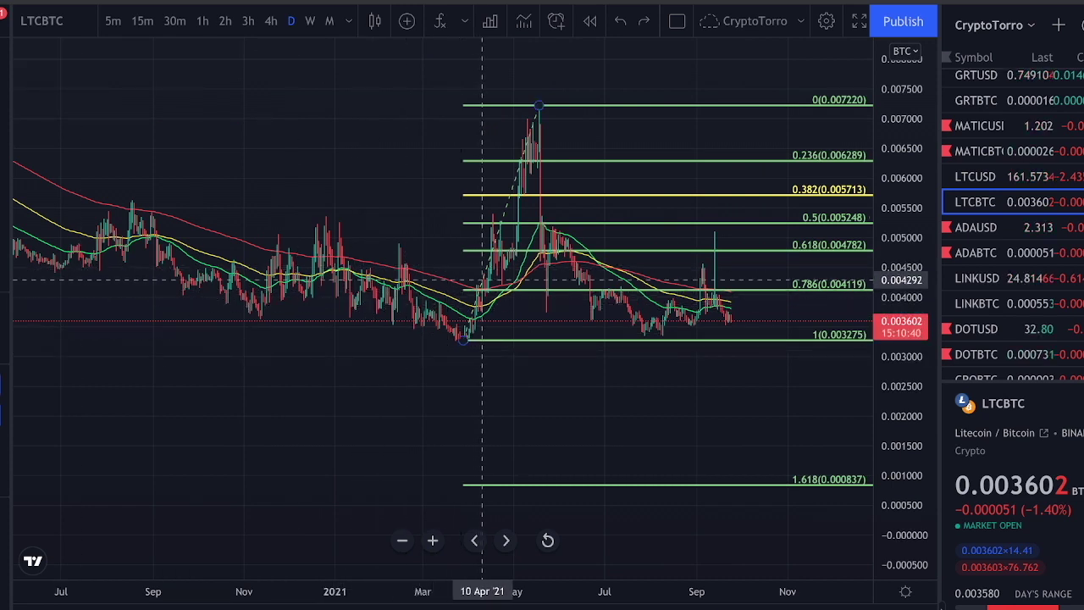
Measure the rise from about 0.004163 on 10 April to 0.006981 on 19 May 2021, and clear the measurement
left_click(482, 280, "shift")
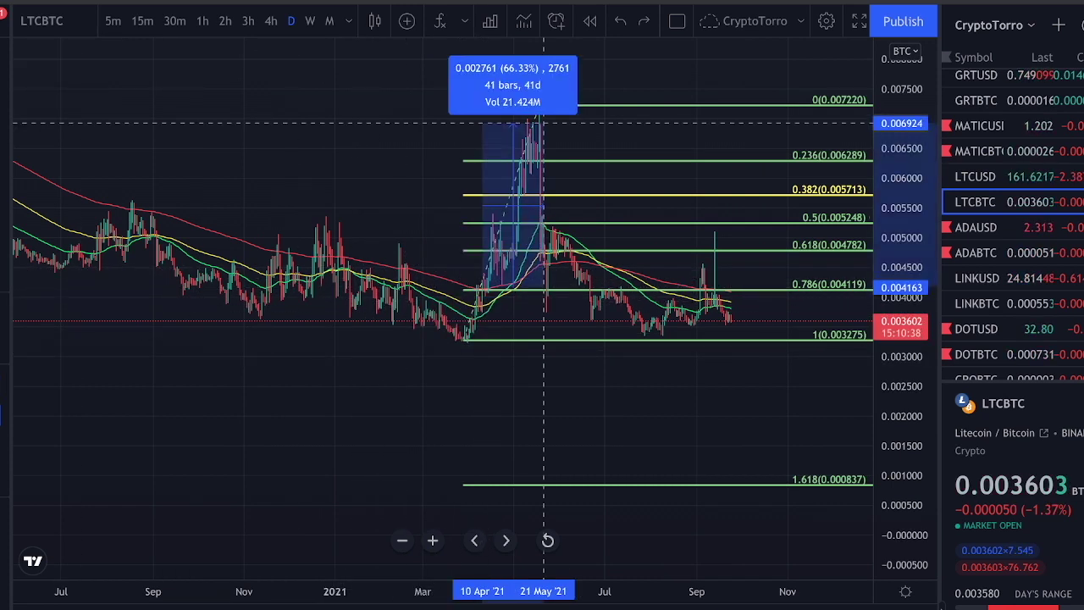
left_click(535, 120)
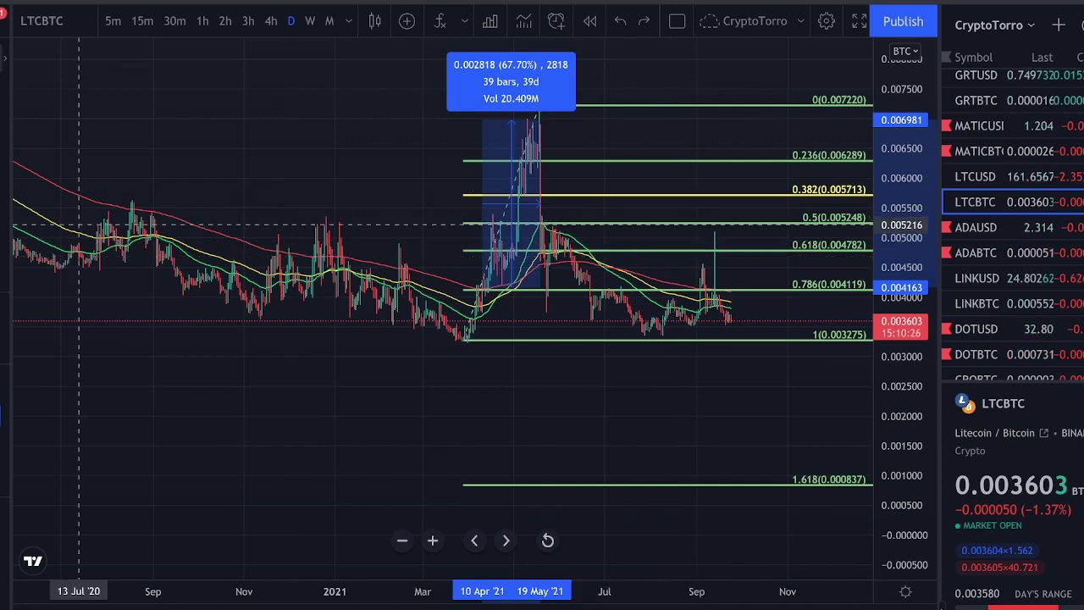
left_click(720, 372)
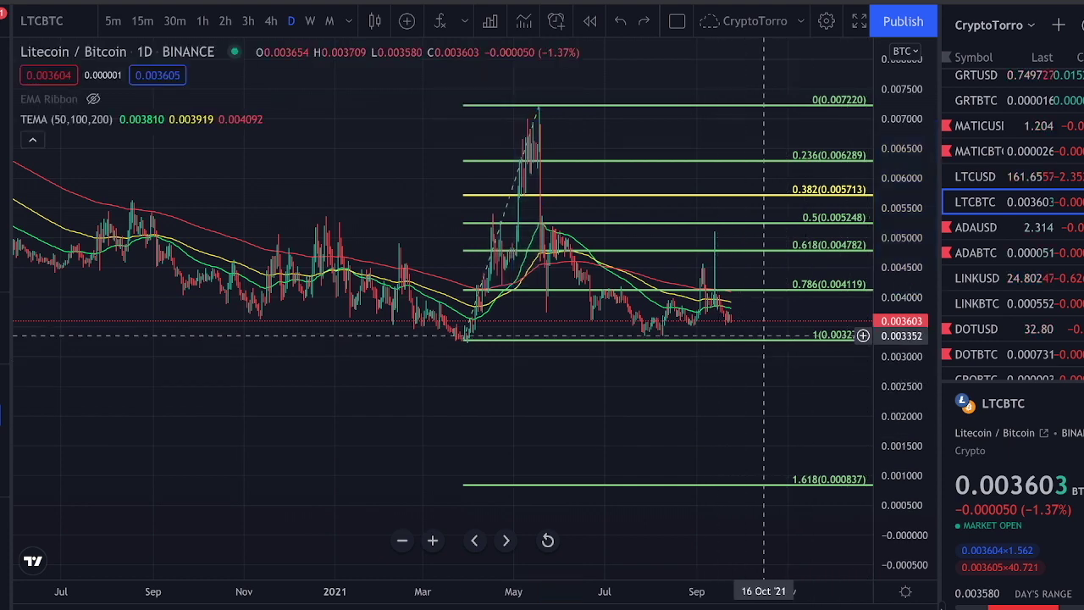
Brush a projected path from the current price through the 1 level, up to about 0.0039 and down to about 0.0019, and undo it
left_click_drag(764, 332, 618, 327)
left_click_drag(900, 372, 900, 169)
scroll(791, 317, "up", 2)
left_click_drag(656, 323, 638, 408)
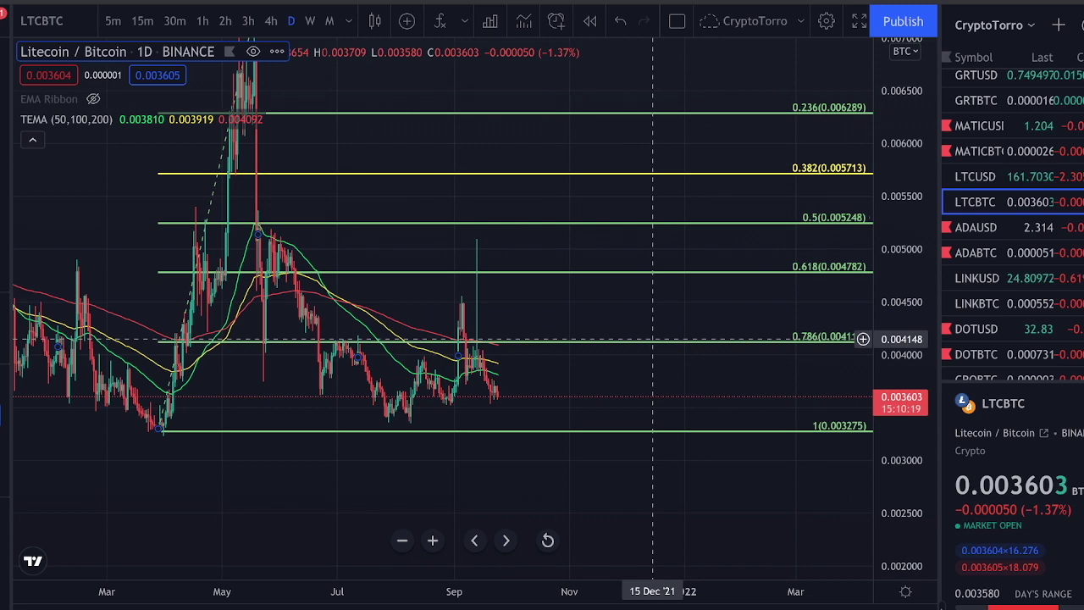
scroll(652, 338, "down", 3)
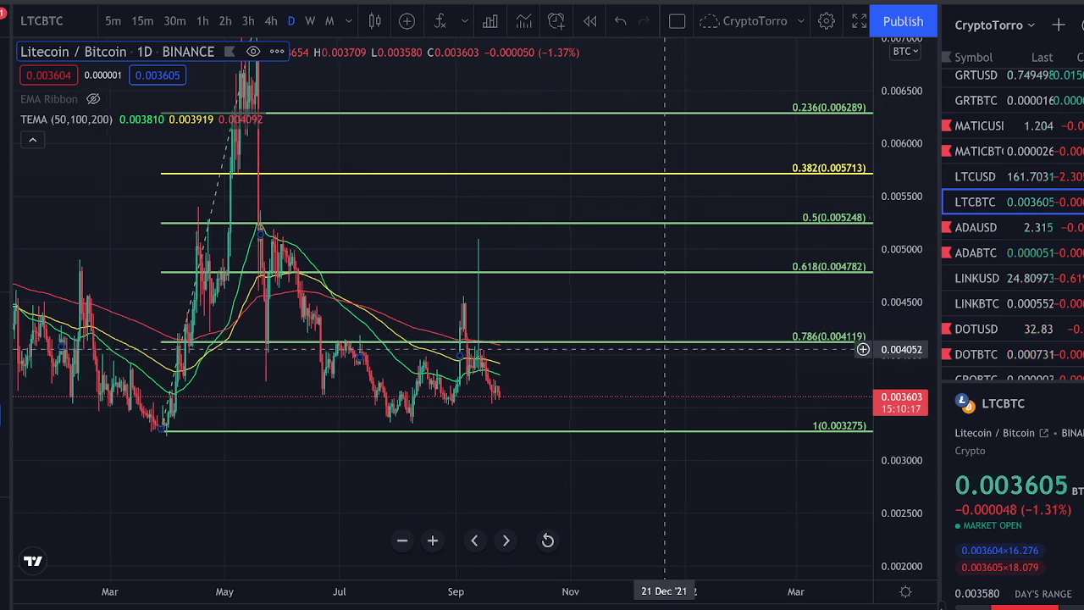
scroll(723, 401, "down", 1)
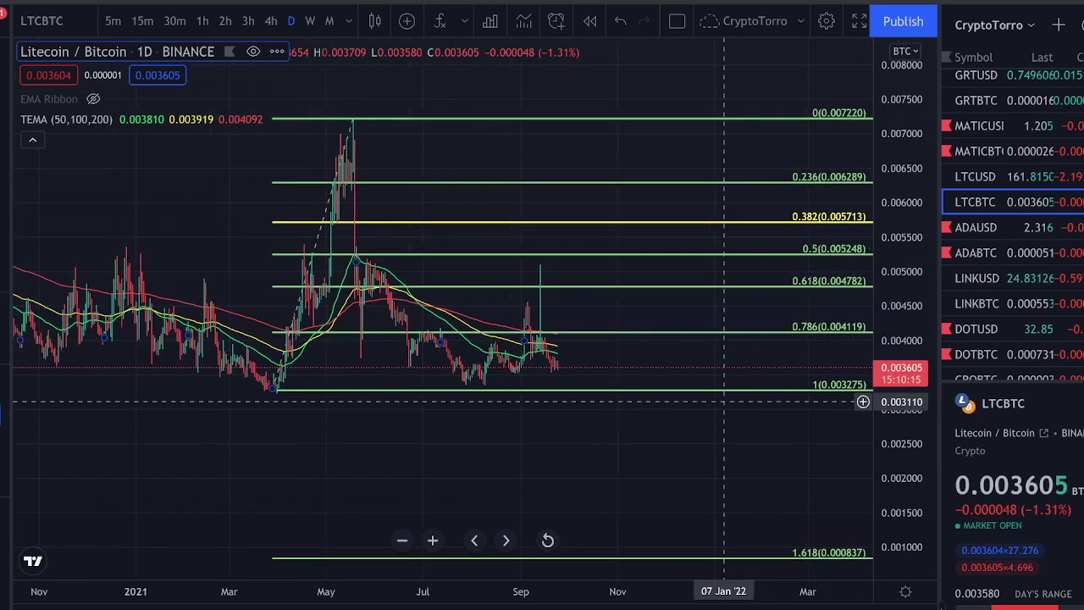
left_click_drag(790, 428, 613, 433)
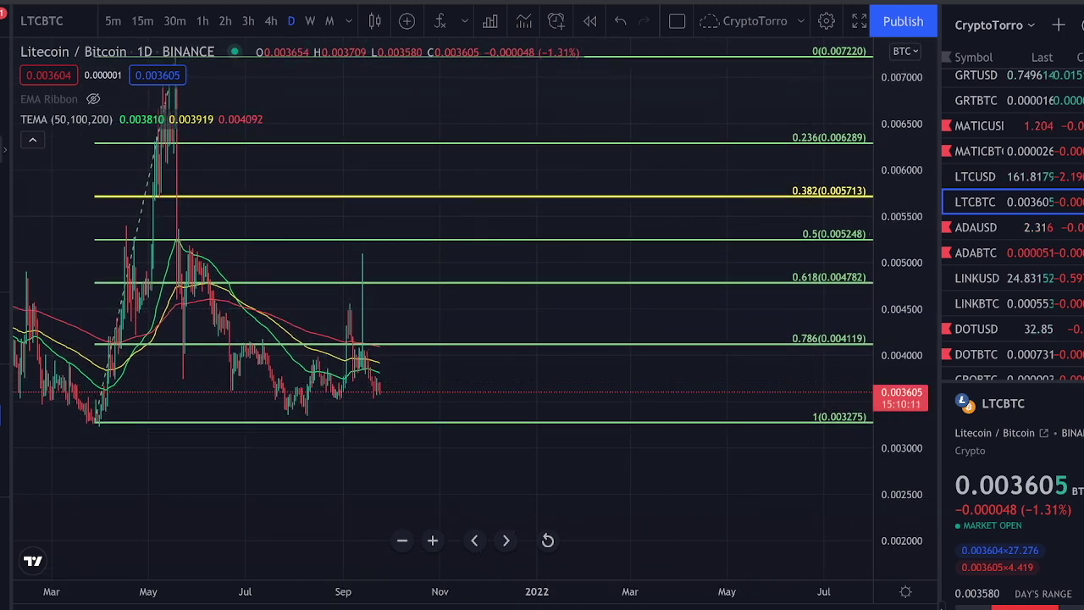
mouse_move(375, 374)
left_mouse_down()
mouse_move(385, 398)
mouse_move(436, 423)
mouse_move(513, 366)
left_mouse_up()
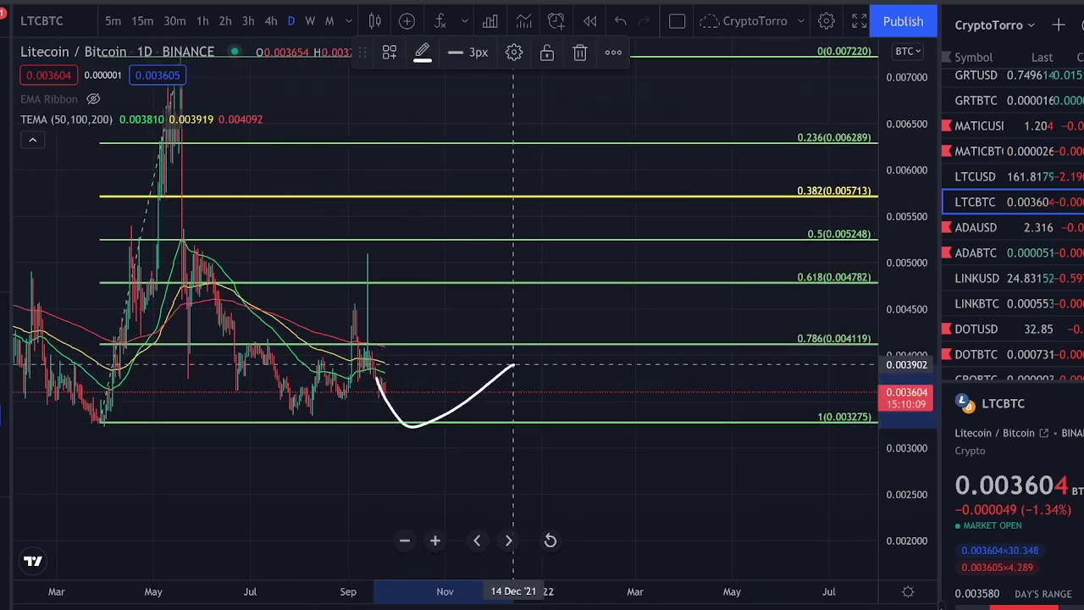
mouse_move(546, 410)
left_mouse_down()
mouse_move(600, 375)
mouse_move(661, 552)
left_mouse_up()
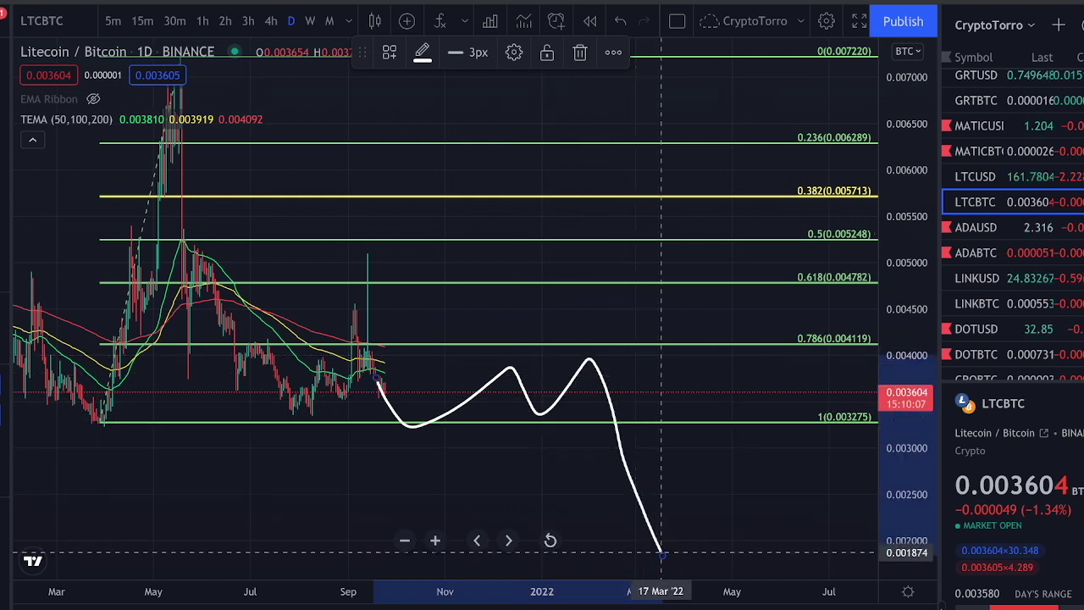
key("ctrl+z")
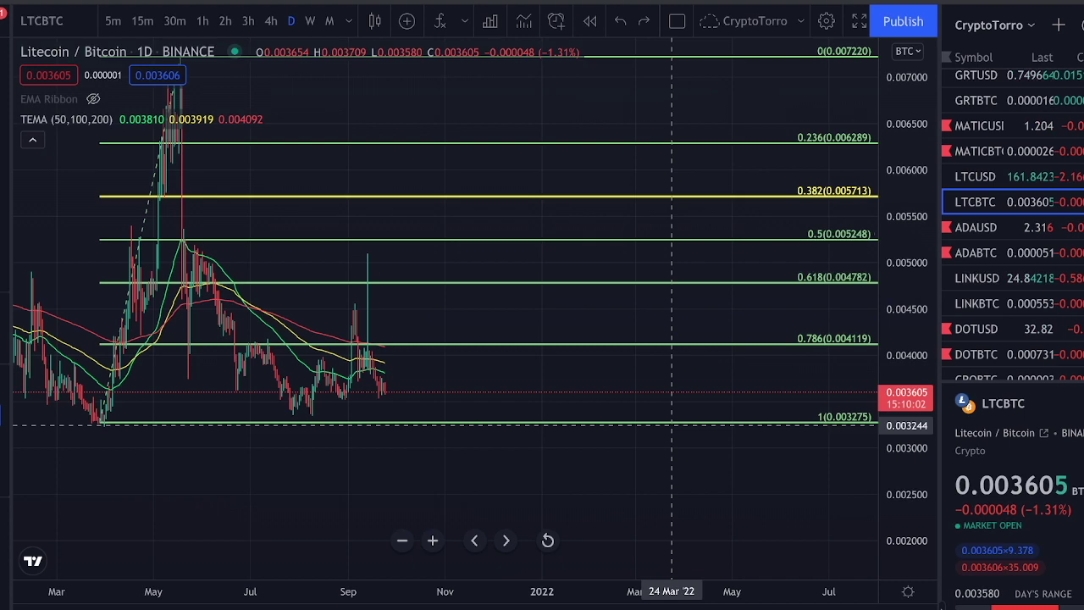
Brush a falling curve from the current LTCBTC price toward the 1.618 extension around March 2022, and erase it
scroll(847, 284, "down", 3)
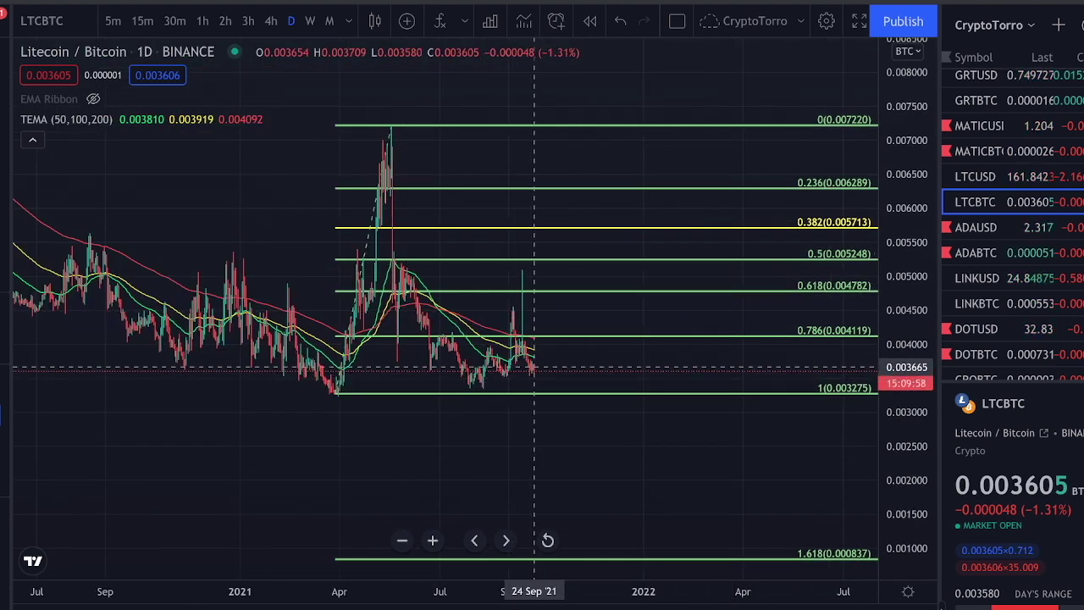
scroll(534, 368, "down", 2)
scroll(735, 355, "up", 1)
scroll(734, 355, "up", 3)
left_click_drag(427, 366, 658, 546)
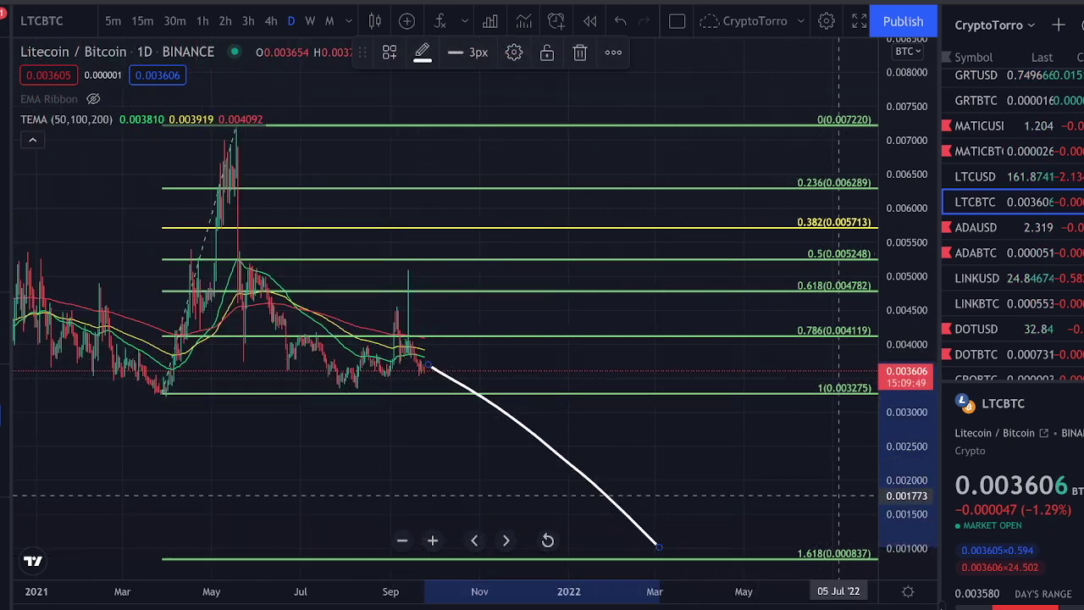
key("Delete")
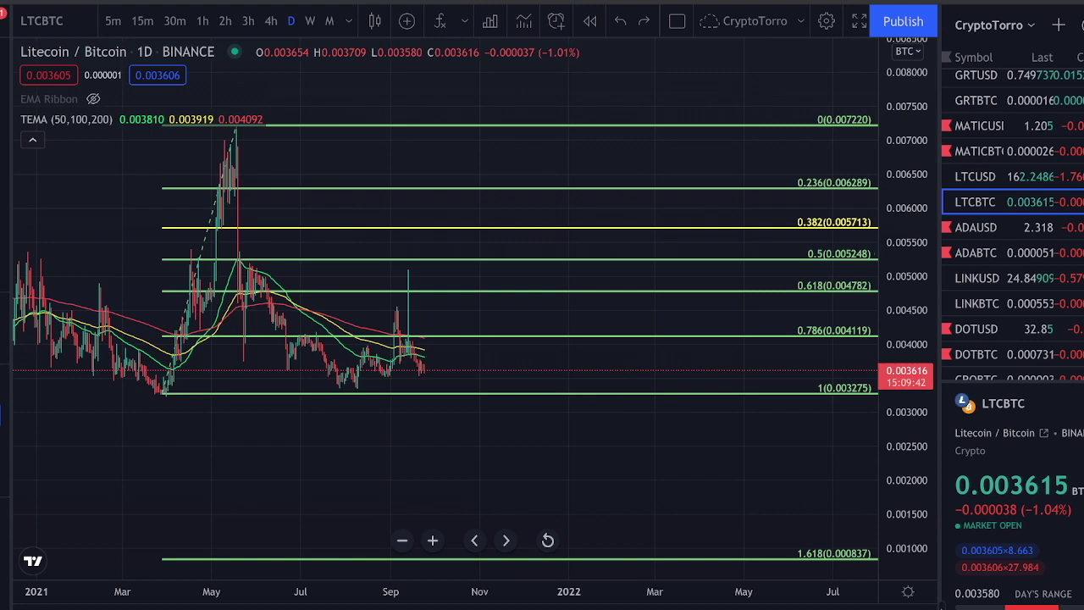
Circle the September 2021 LTCBTC price area between the 0.786 and 1 levels freehand, and undo the circle
left_click_drag(906, 423, 906, 182)
mouse_move(431, 332)
left_mouse_down()
mouse_move(383, 349)
mouse_move(447, 396)
left_mouse_up()
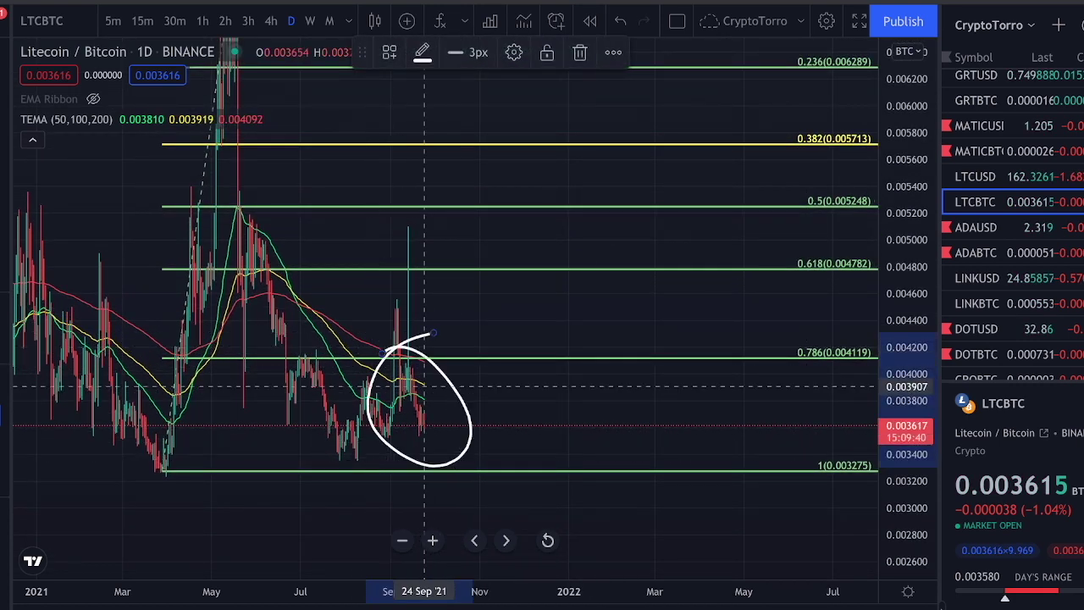
key("ctrl+z")
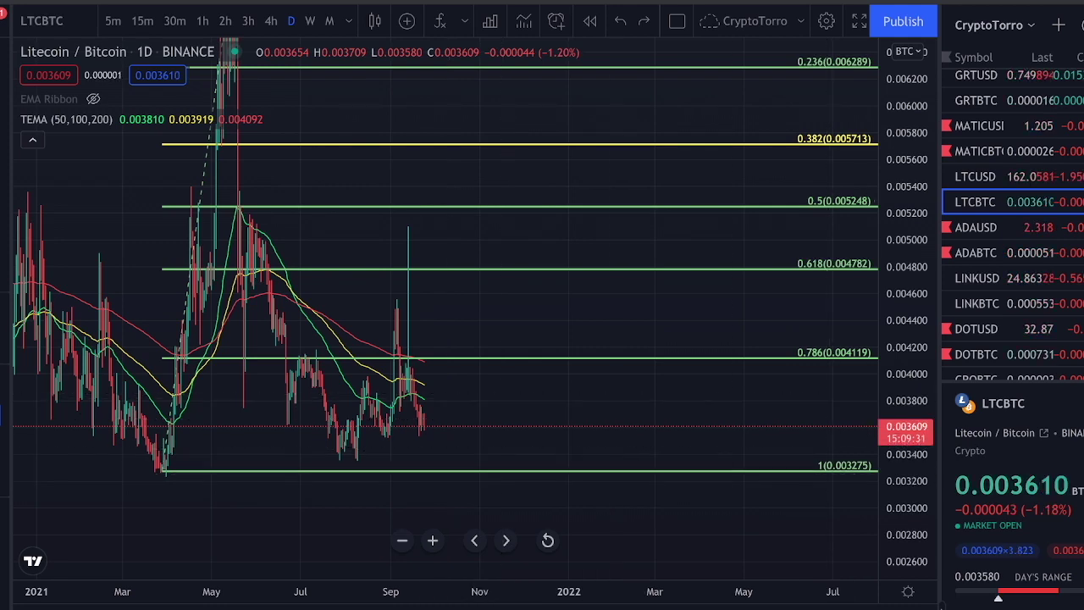
Switch the chart to LTCUSD and frame the August–September price action around the 0.236 to 0.786 Fibonacci levels
key("Up")
scroll(383, 251, "up", 3)
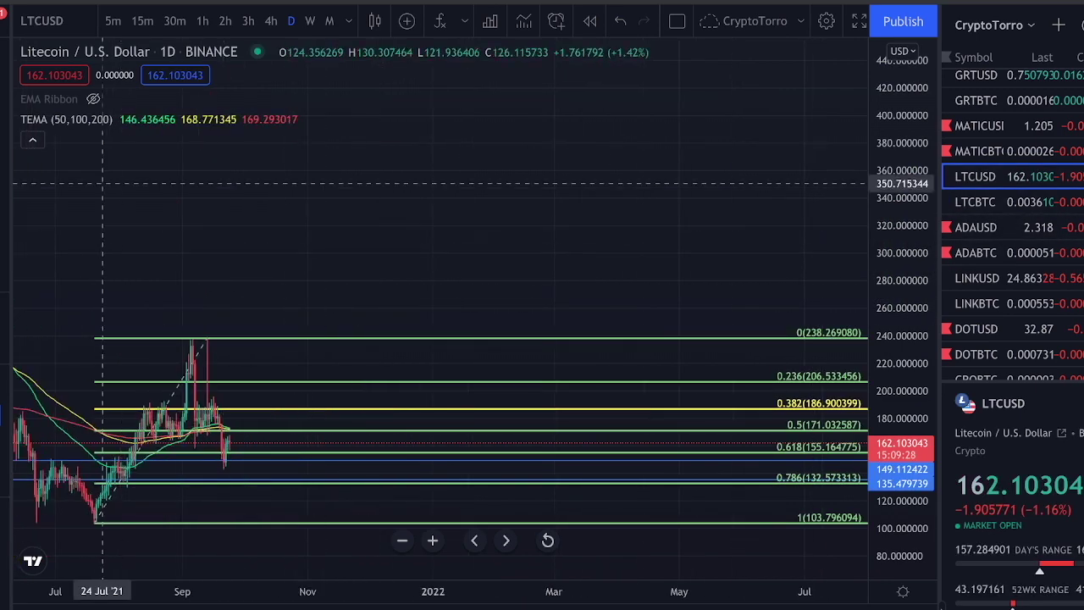
left_click_drag(301, 307, 641, 222)
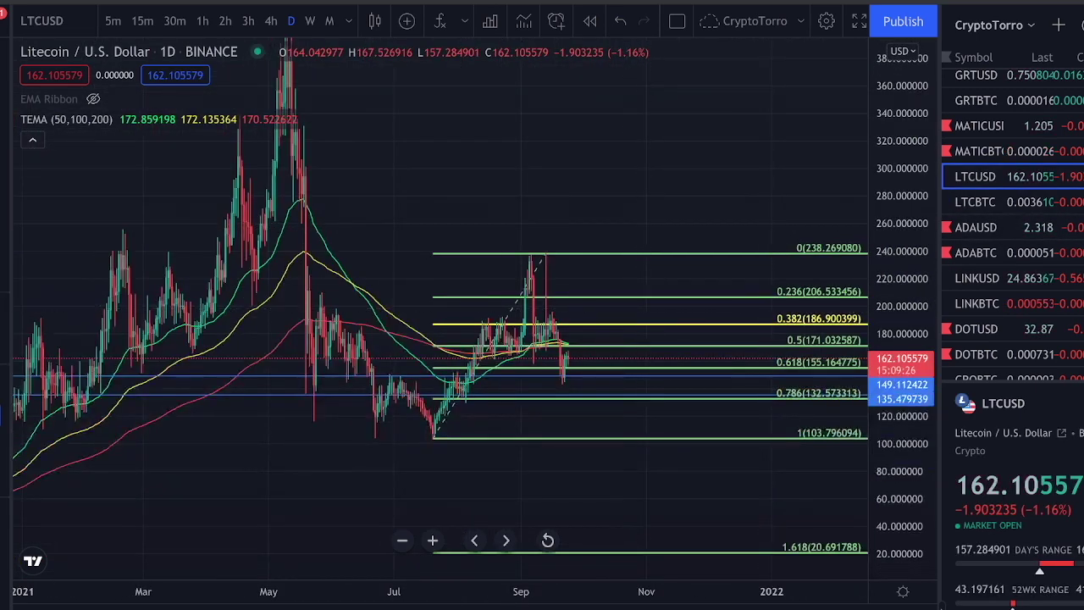
left_click_drag(900, 521, 900, 152)
scroll(743, 164, "up", 3)
left_click_drag(465, 324, 648, 249)
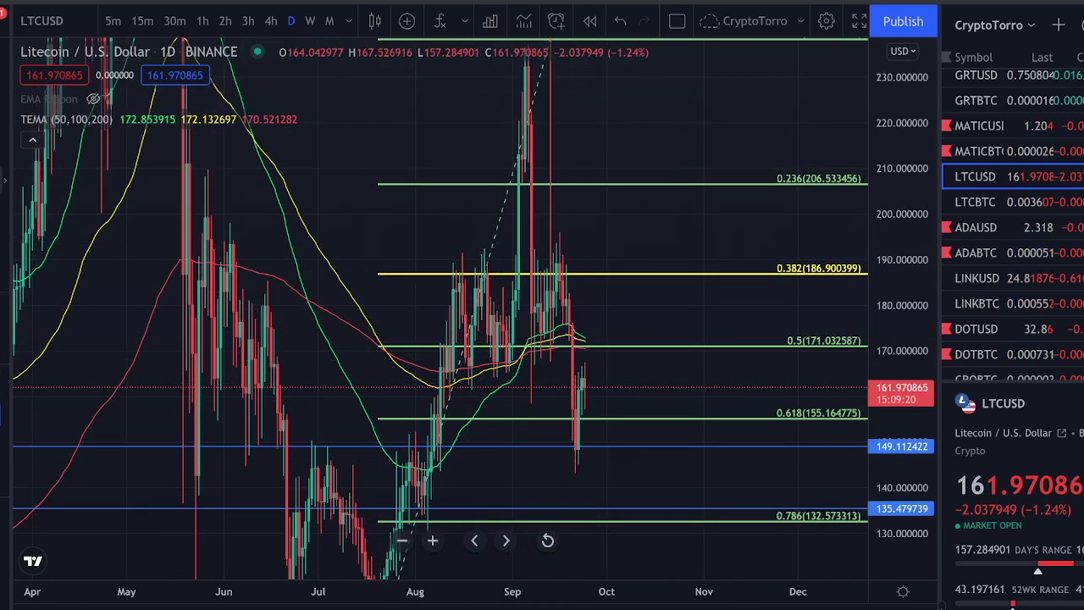
Brush a mark around the recent LTCUSD price action, and undo it
mouse_move(648, 294)
left_mouse_down()
mouse_move(453, 322)
mouse_move(647, 294)
left_mouse_up()
key("ctrl+z")
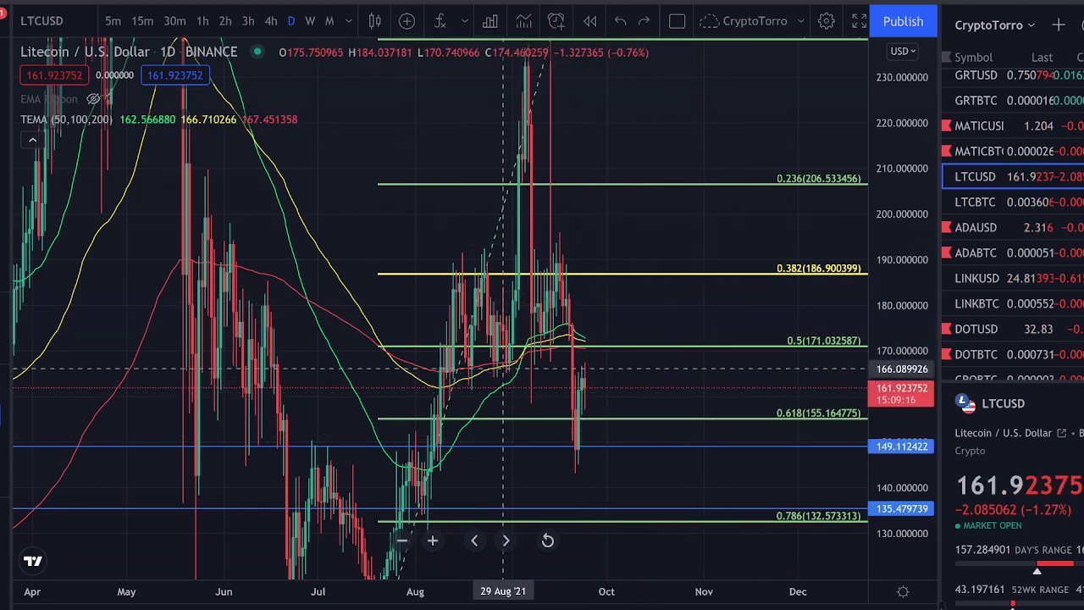
Brush a rising path from the current LTCUSD price past the 0.5 level to about 232 around December 2021, and undo it
scroll(815, 353, "up", 3)
left_click_drag(900, 195, 900, 317)
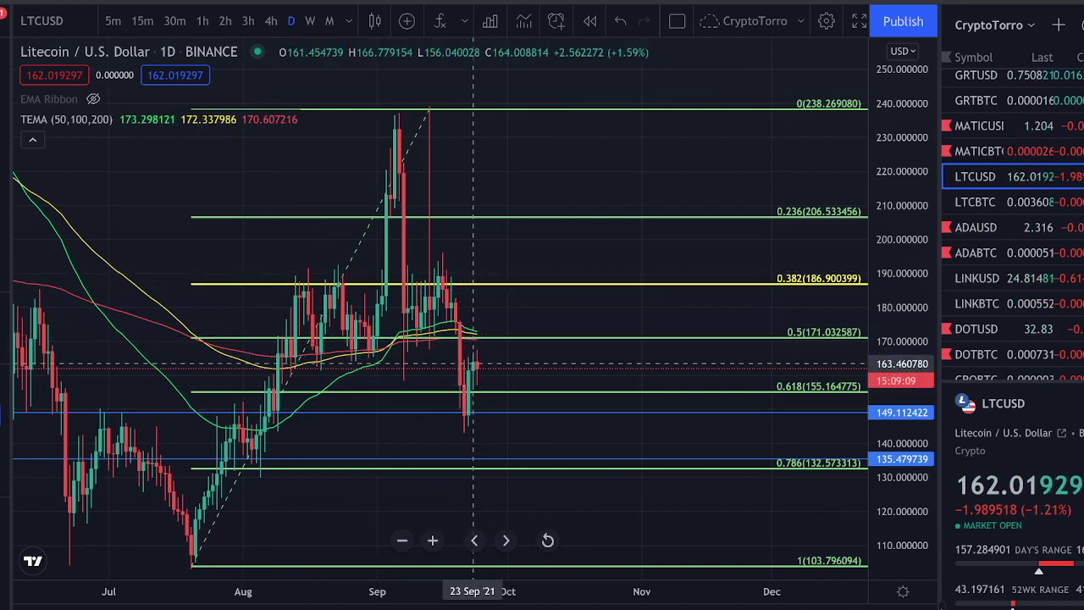
left_click_drag(472, 381, 498, 312)
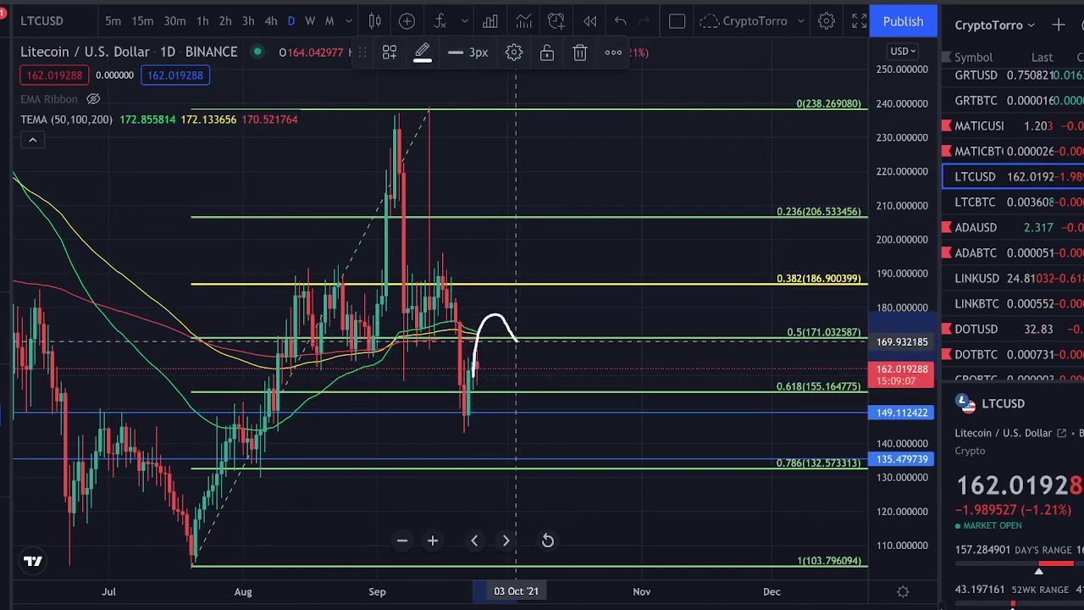
mouse_move(551, 336)
left_mouse_down()
mouse_move(652, 279)
mouse_move(772, 127)
left_mouse_up()
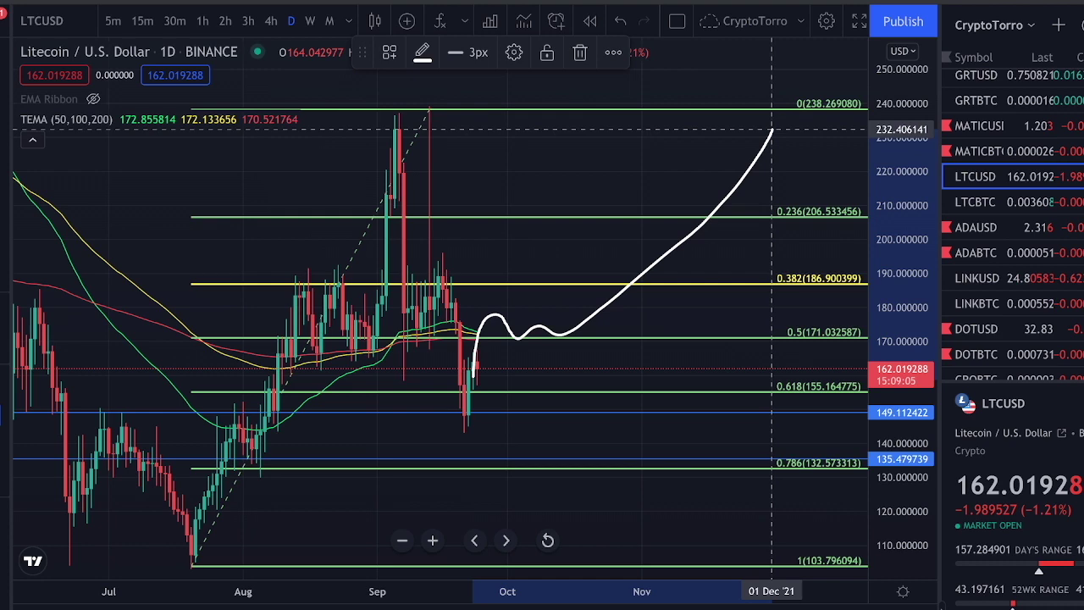
key("ctrl+z")
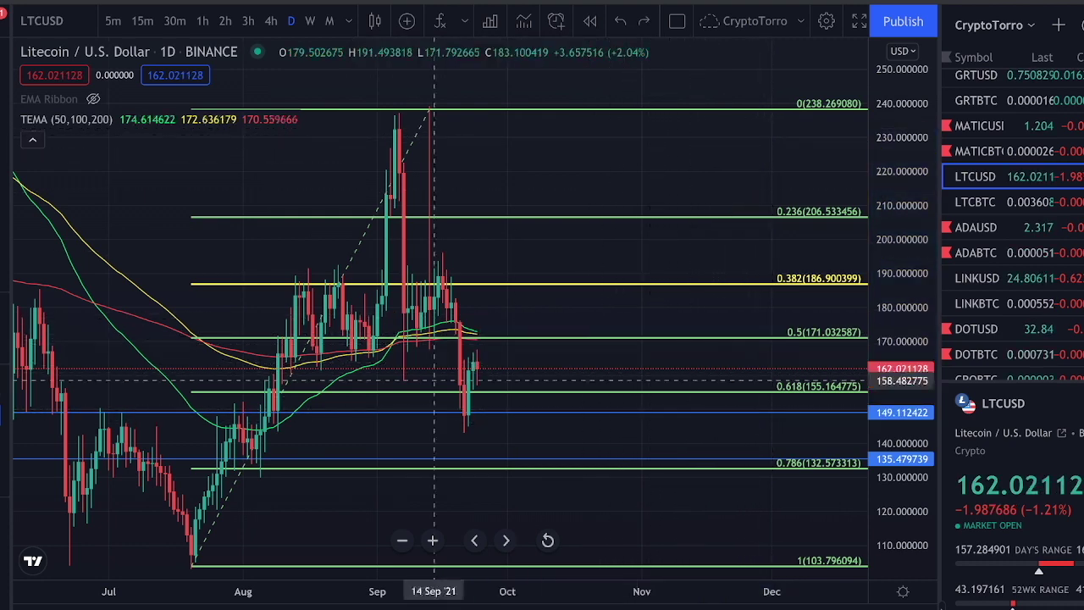
Brush three strokes marking the lower highs of the September LTCUSD price action from the 0 level downward, and undo them all
left_click_drag(900, 212, 900, 343)
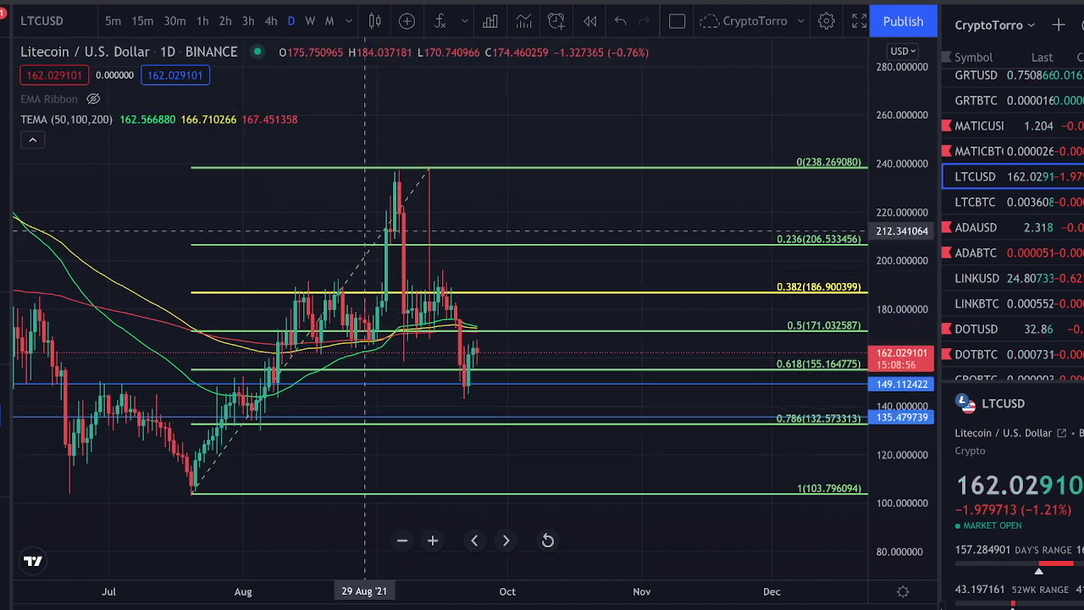
left_click_drag(339, 182, 471, 170)
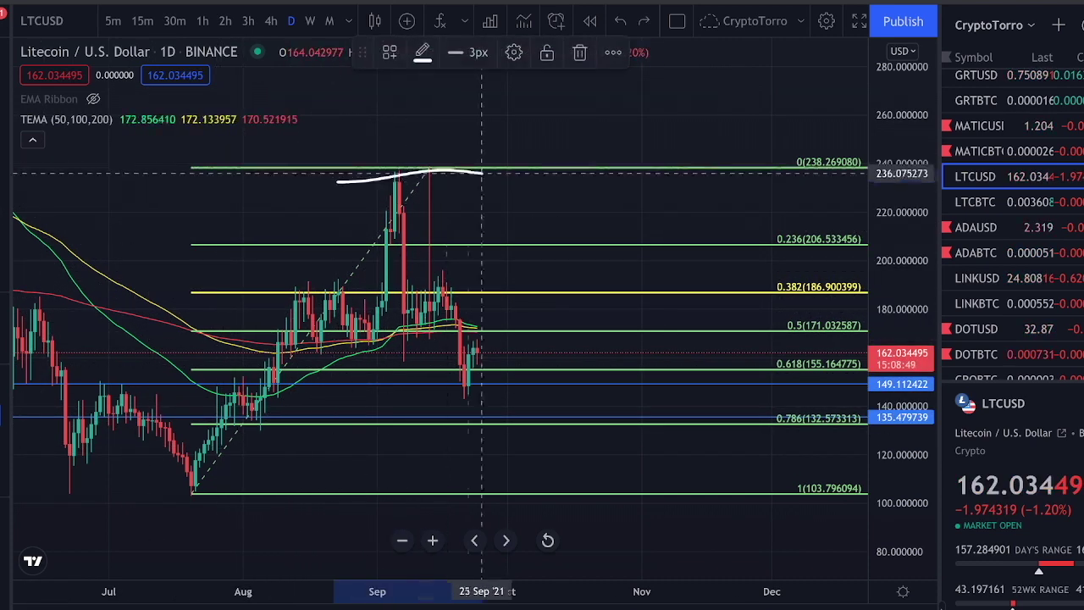
left_click_drag(414, 273, 513, 262)
left_click_drag(466, 338, 618, 284)
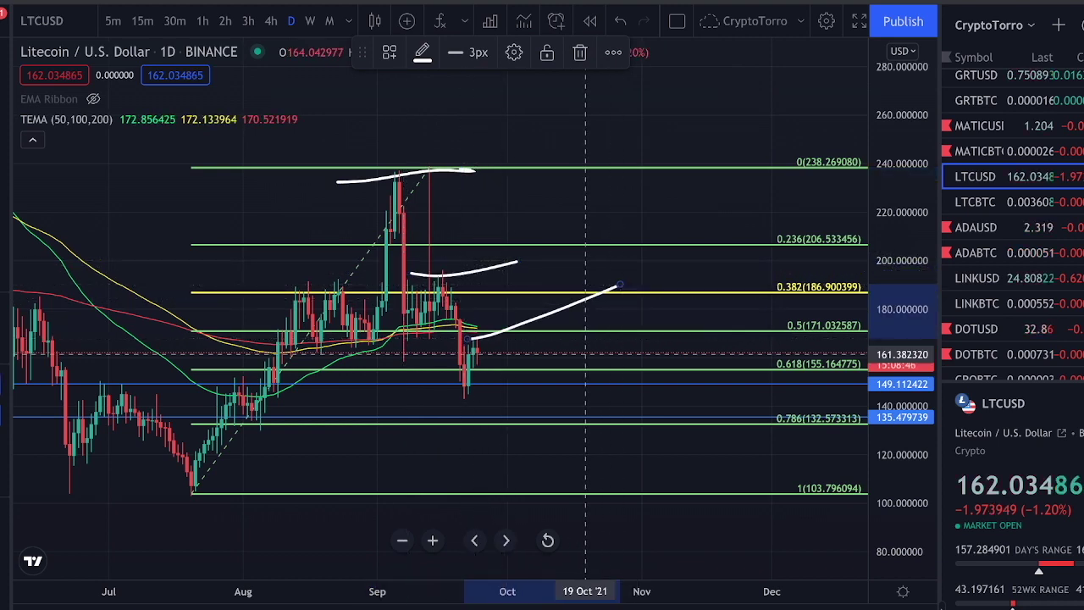
key("ctrl+z")
key("ctrl+z")
key("ctrl+z")
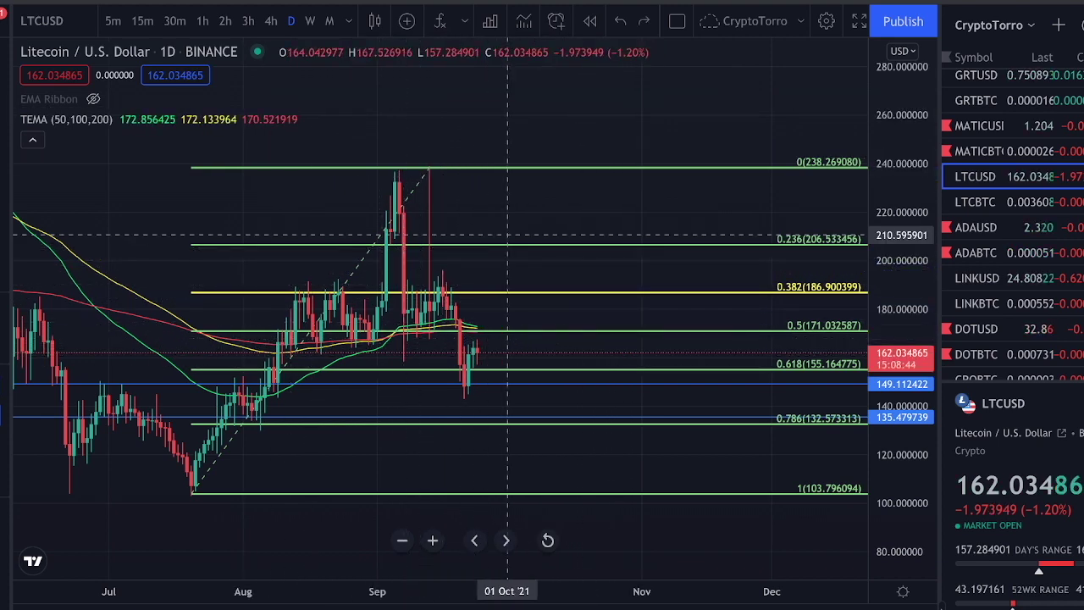
Examine the recent LTCUSD price action between the 0.382 and 0.786 Fibonacci levels, including the 149.11 and 135.48 horizontal lines
scroll(507, 237, "up", 5)
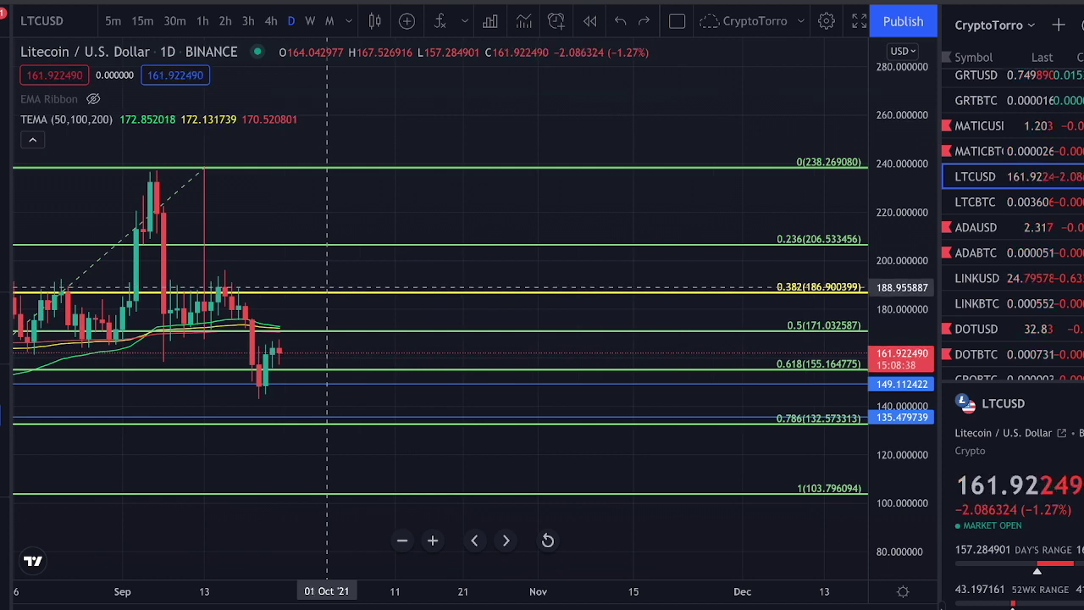
scroll(326, 287, "down", 5)
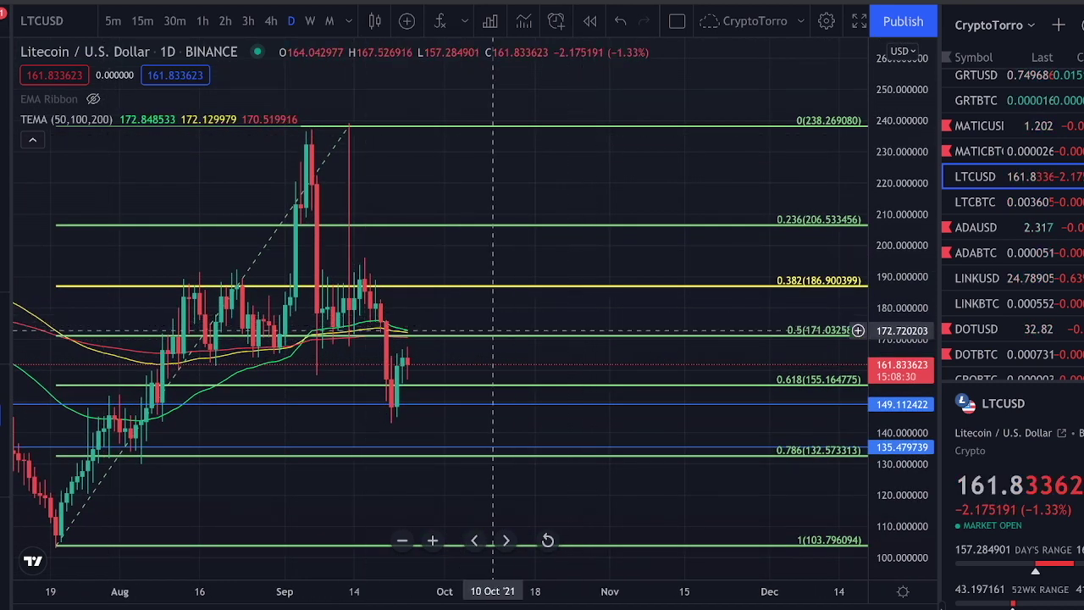
left_click_drag(497, 324, 591, 260)
left_click_drag(899, 474, 900, 372)
scroll(855, 390, "down", 3)
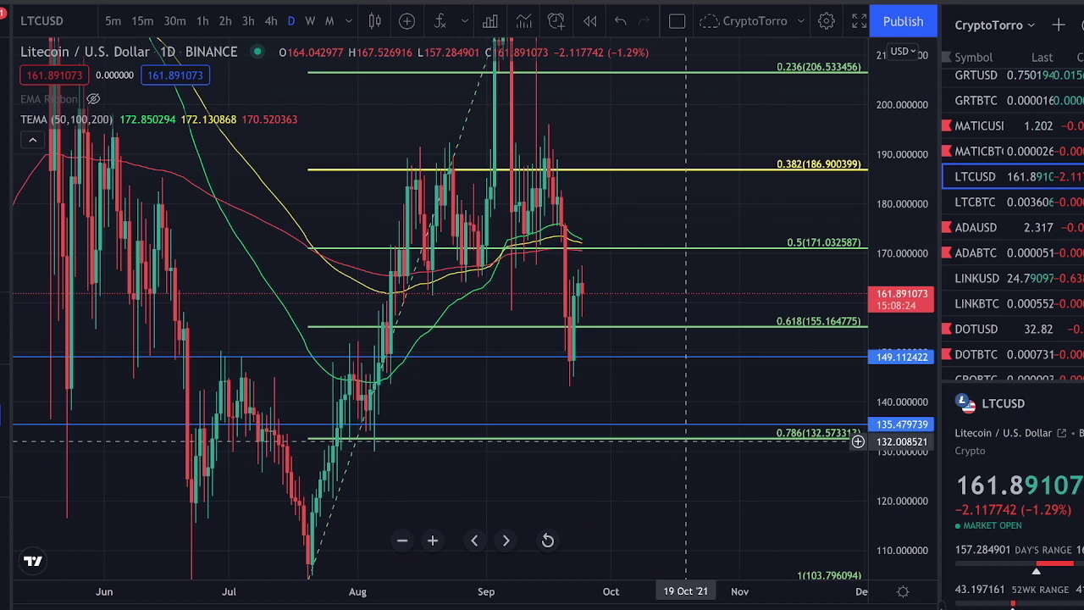
scroll(636, 392, "up", 3)
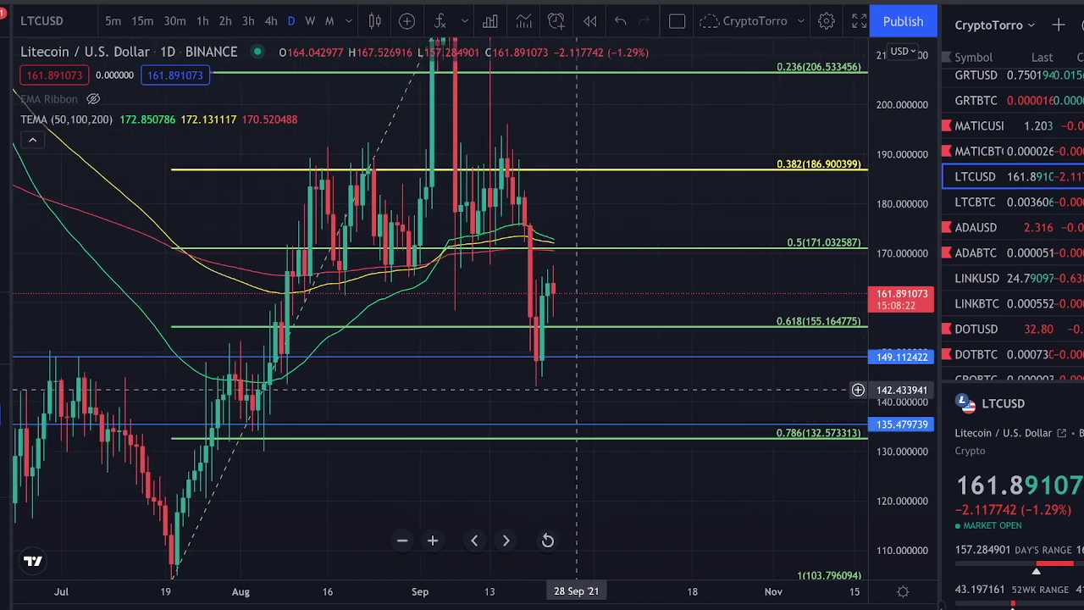
scroll(625, 411, "up", 3)
left_click_drag(542, 427, 633, 398)
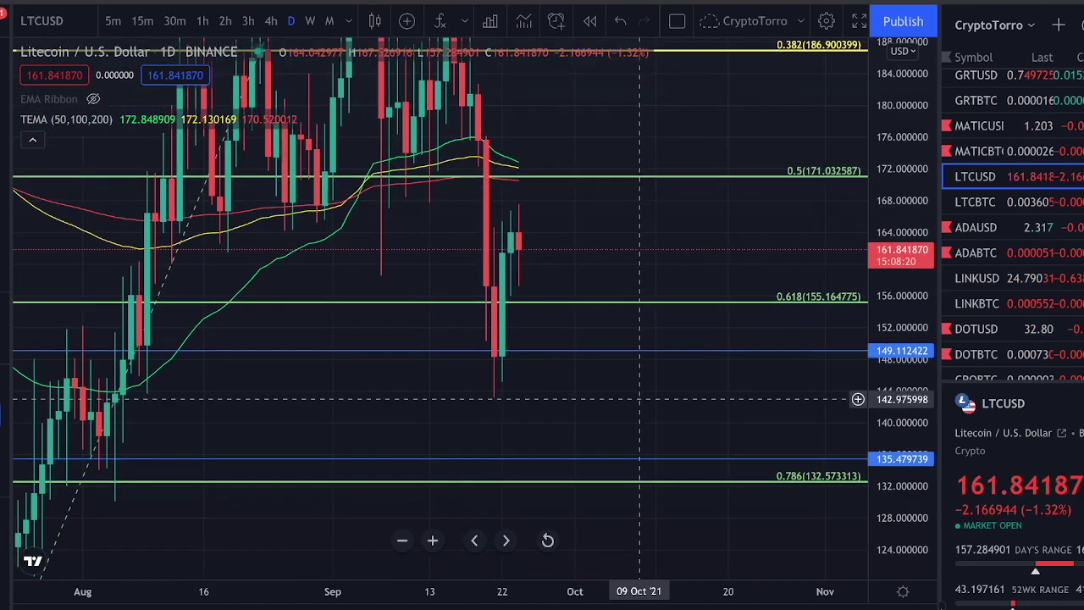
Brush marks along the June–August LTCUSD swings and the early-August move through the 149.11 line, and delete each stroke
left_click(5, 180)
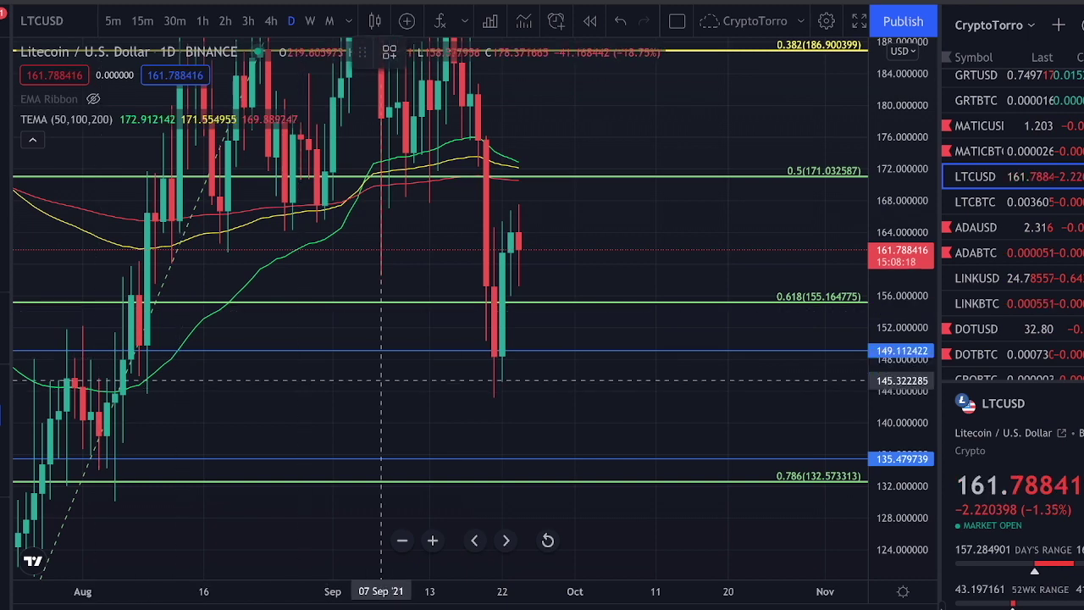
mouse_move(551, 330)
left_mouse_down()
mouse_move(466, 326)
mouse_move(440, 351)
mouse_move(550, 362)
mouse_move(534, 325)
left_mouse_up()
scroll(582, 413, "down", 5)
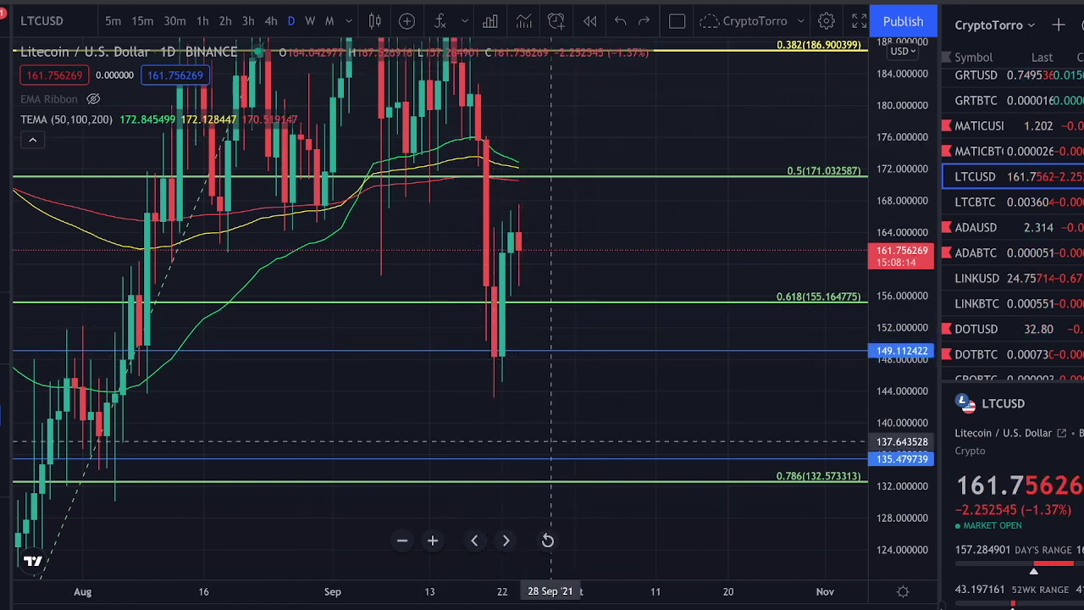
mouse_move(194, 513)
left_mouse_down()
mouse_move(228, 432)
mouse_move(290, 436)
left_mouse_up()
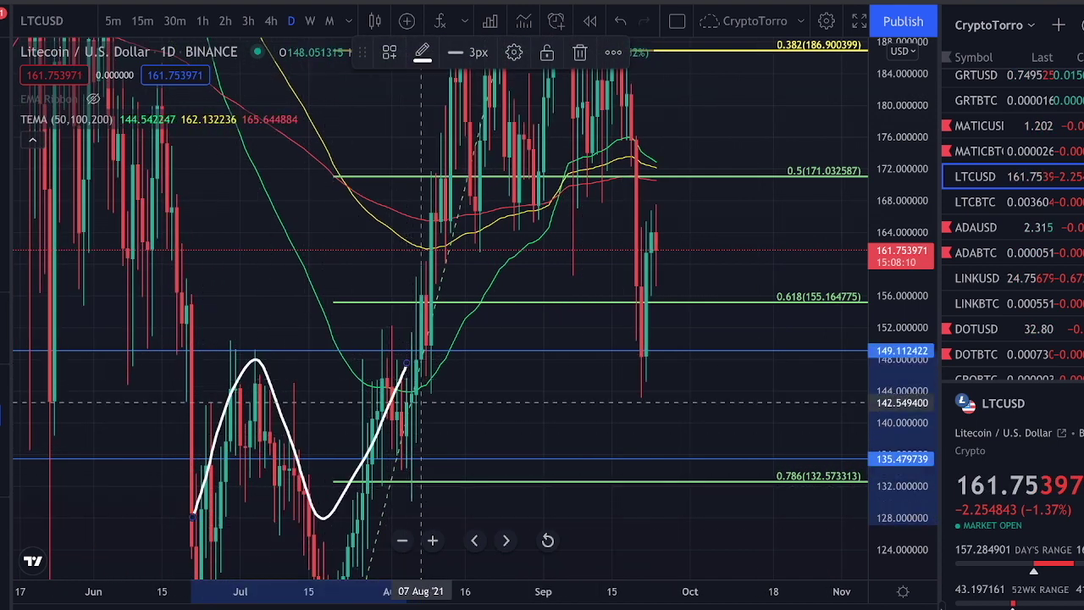
key("Delete")
left_click_drag(412, 417, 435, 345)
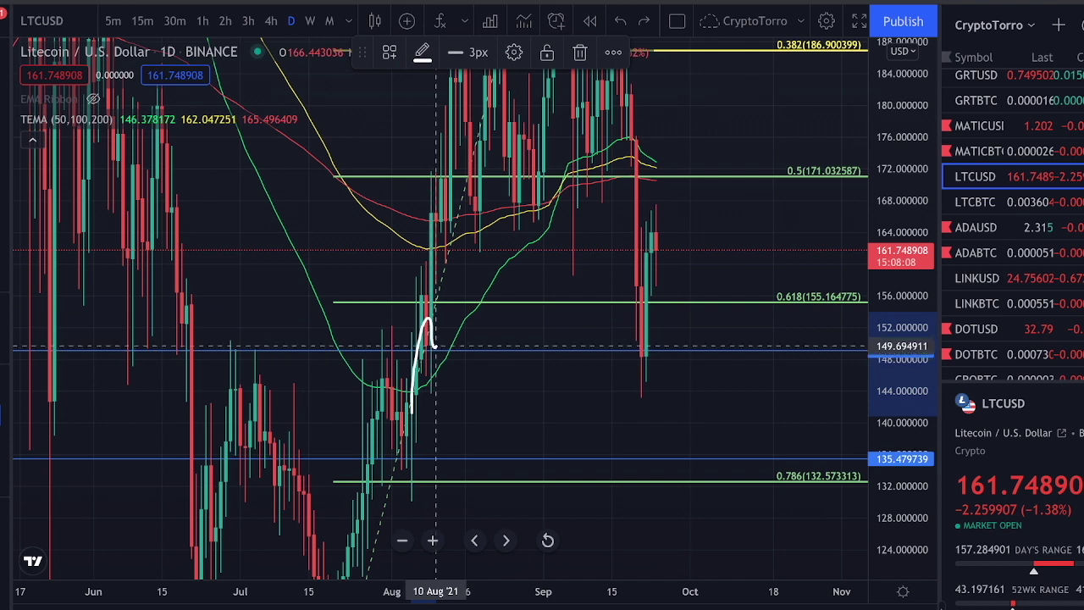
key("Delete")
Frame the chart back to late 2020 and brush a large loop around the January–May 2021 area crossing the 149.11 and 135.48 lines
scroll(447, 350, "down", 4)
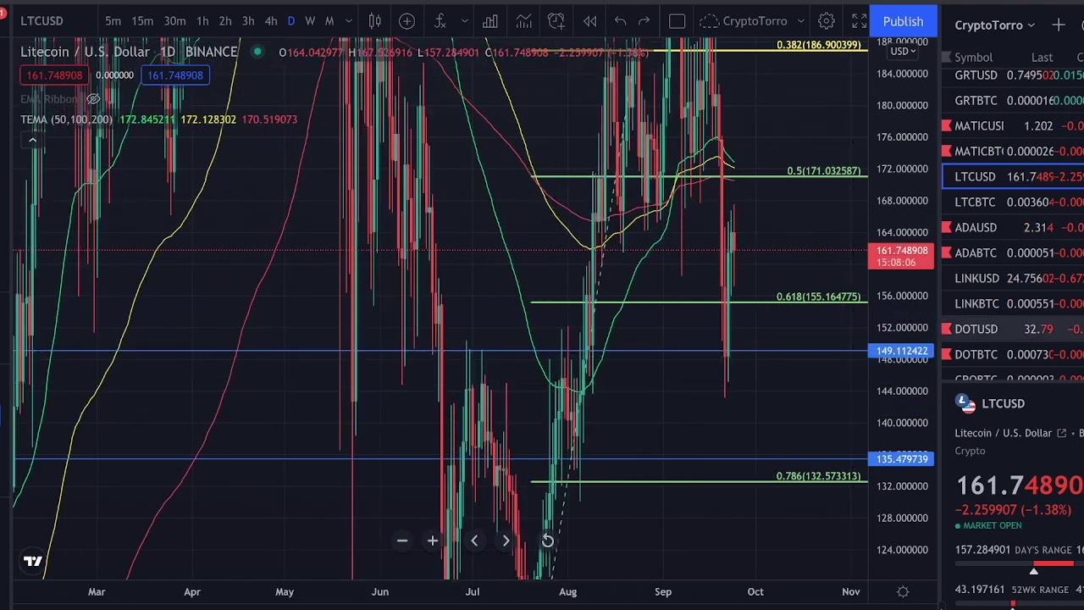
left_click_drag(899, 382, 900, 511)
mouse_move(474, 284)
left_mouse_down()
mouse_move(264, 318)
mouse_move(387, 364)
mouse_move(478, 292)
left_mouse_up()
key("Delete")
scroll(394, 380, "down", 4)
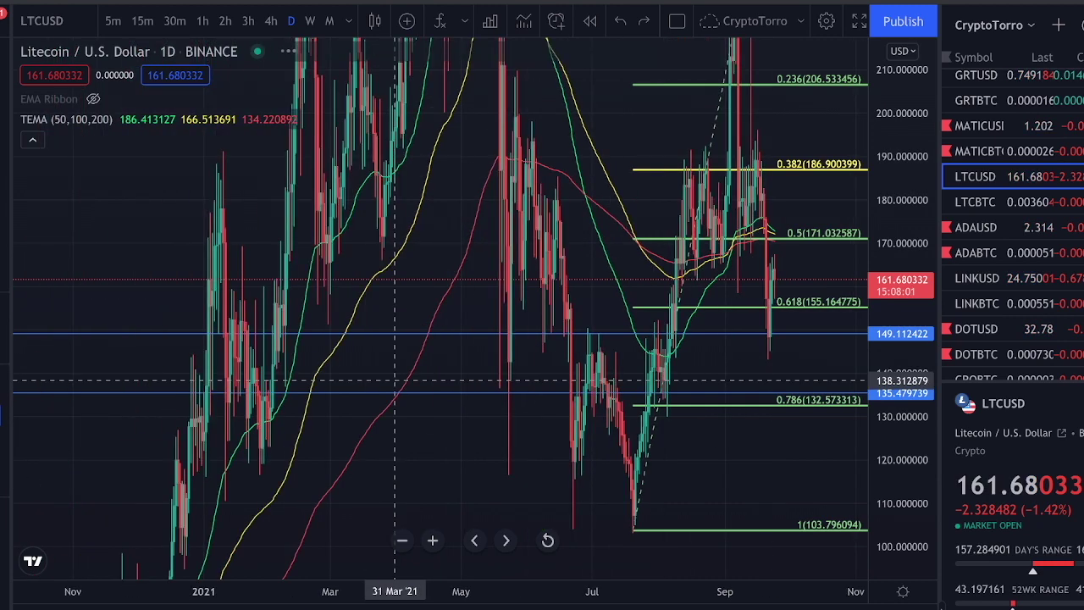
mouse_move(219, 166)
left_mouse_down()
mouse_move(298, 504)
mouse_move(237, 182)
left_mouse_up()
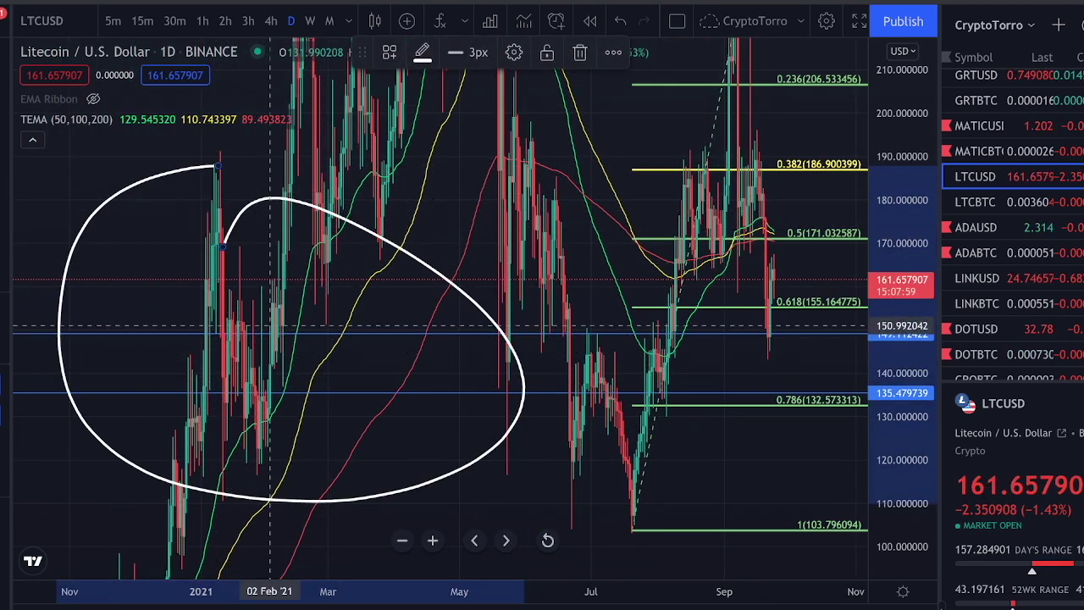
Return to the July–September price action, remove the TEMA indicator and show the EMA Ribbon
scroll(641, 339, "up", 6)
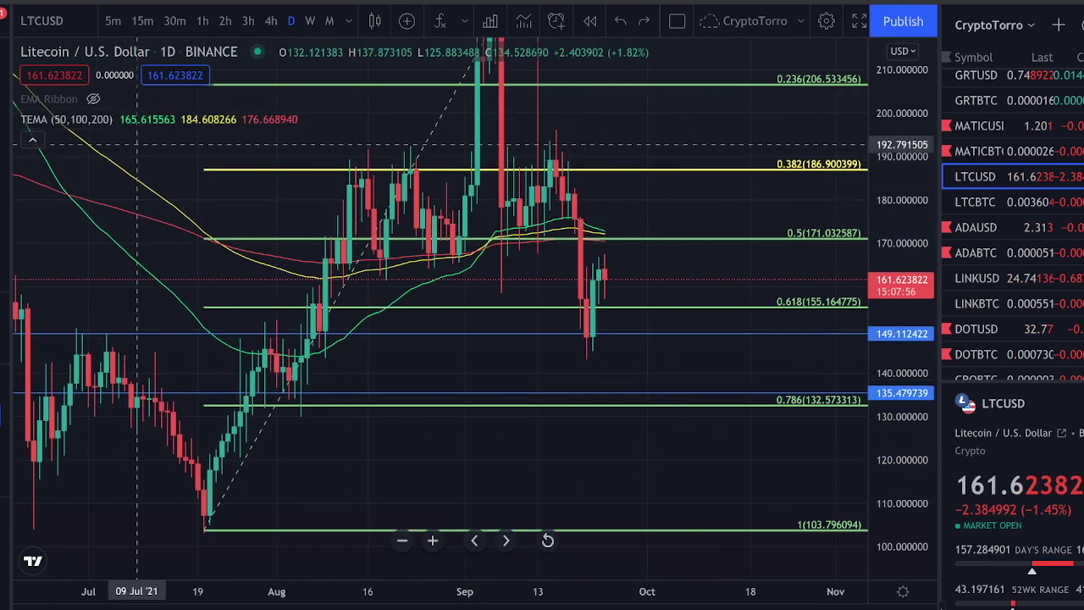
left_click(199, 119)
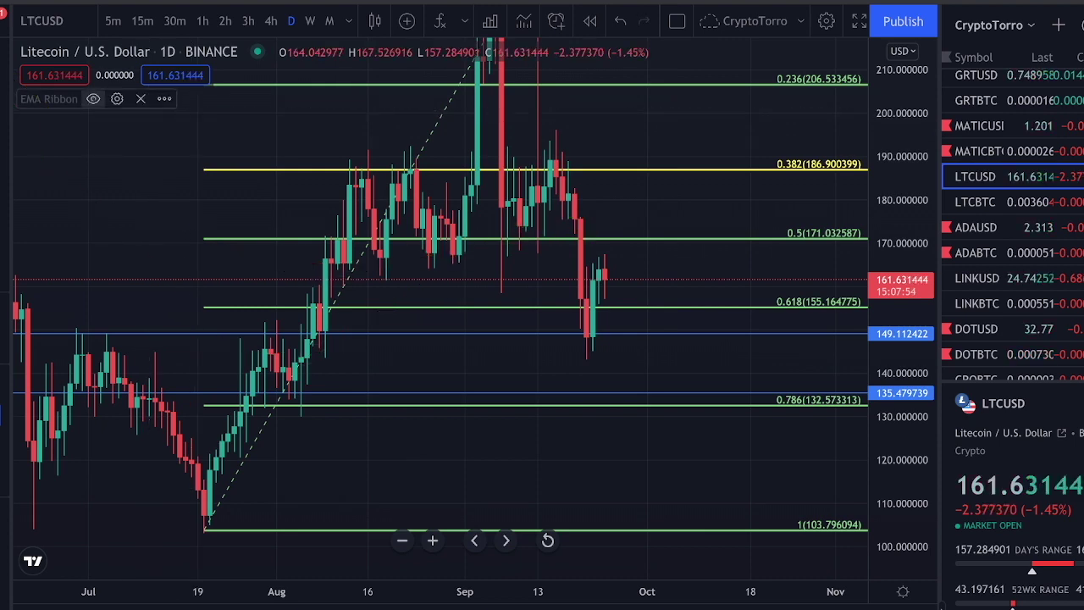
left_click(93, 99)
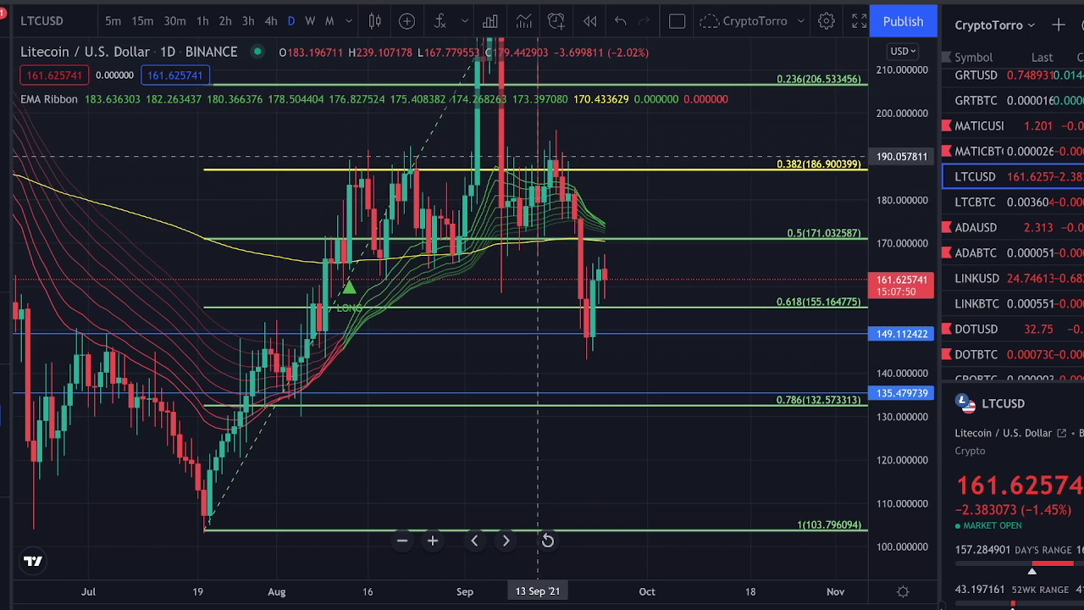
Brush a rising path from the current price to about 190 and a falling path toward the 0.786 level, undoing each stroke
mouse_move(567, 163)
left_mouse_down()
mouse_move(616, 326)
mouse_move(621, 254)
mouse_move(623, 270)
mouse_move(647, 279)
left_mouse_up()
key("ctrl+z")
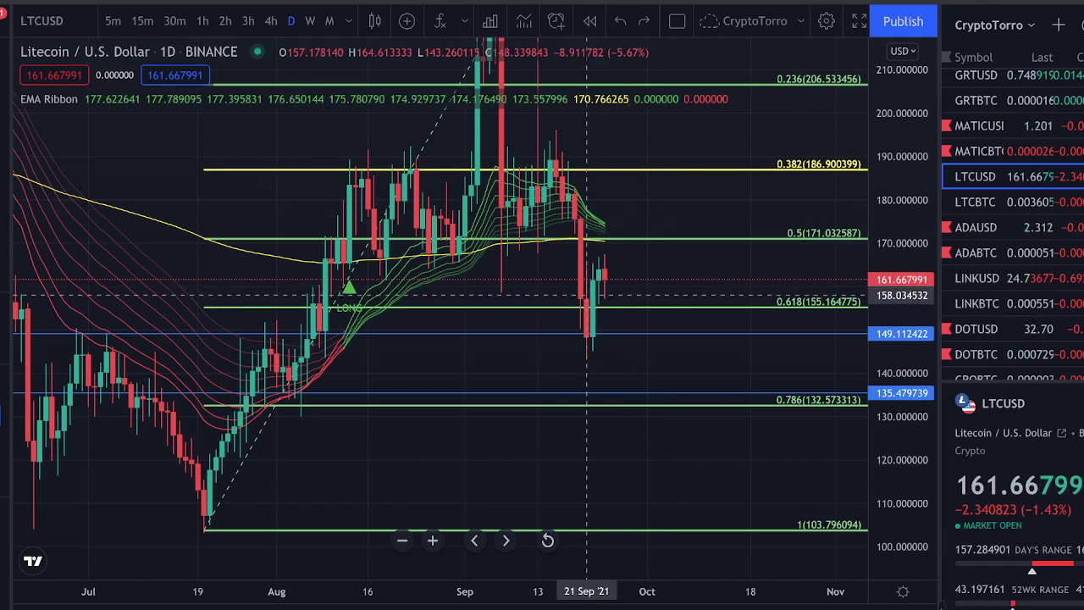
mouse_move(605, 298)
left_mouse_down()
mouse_move(635, 216)
mouse_move(647, 233)
mouse_move(702, 212)
mouse_move(760, 149)
left_mouse_up()
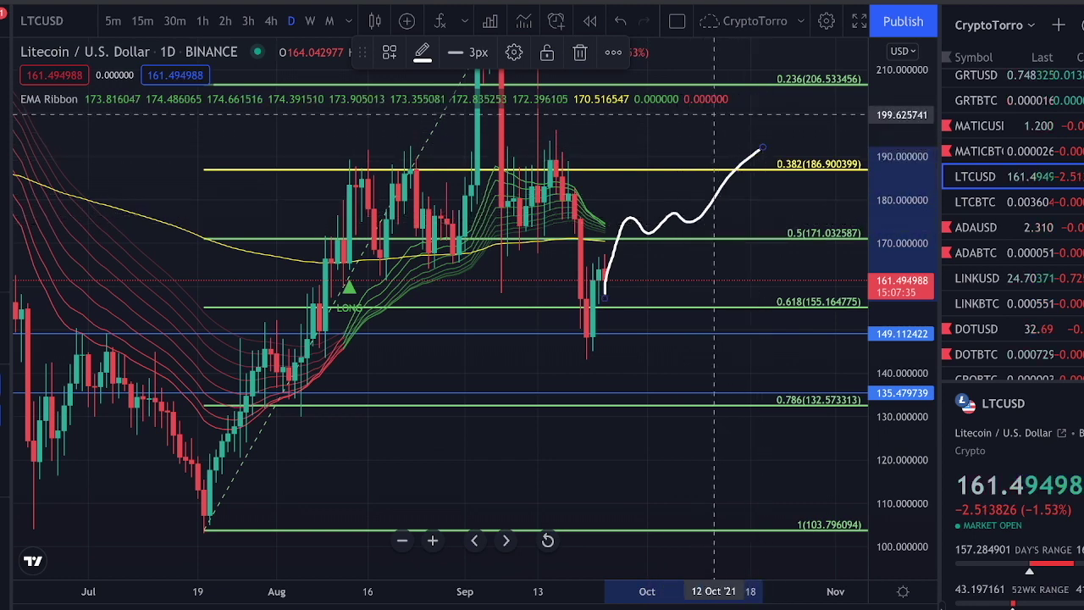
key("ctrl+z")
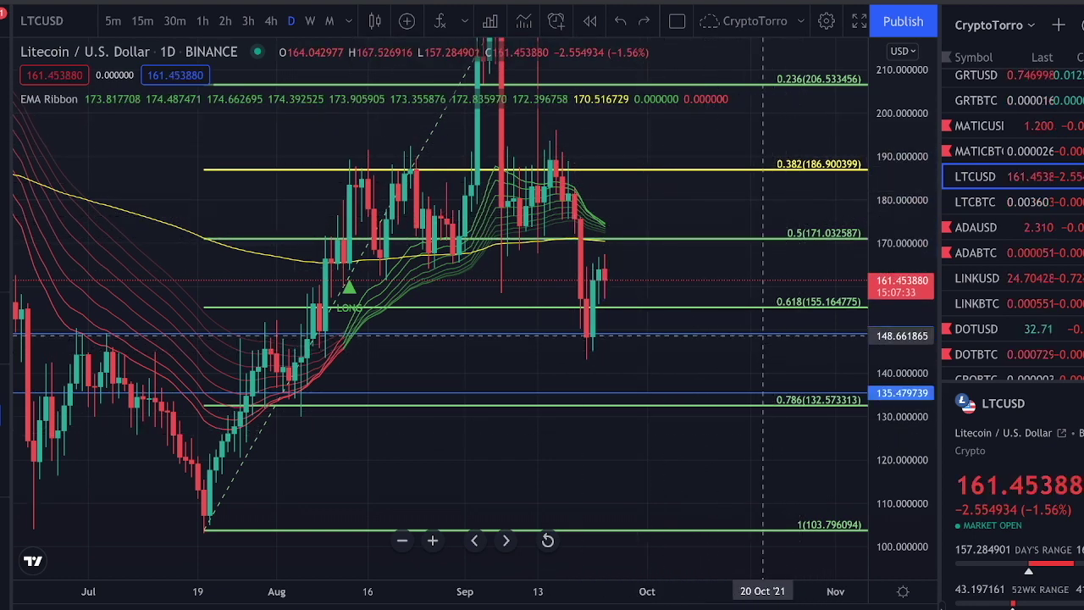
left_click_drag(610, 282, 694, 398)
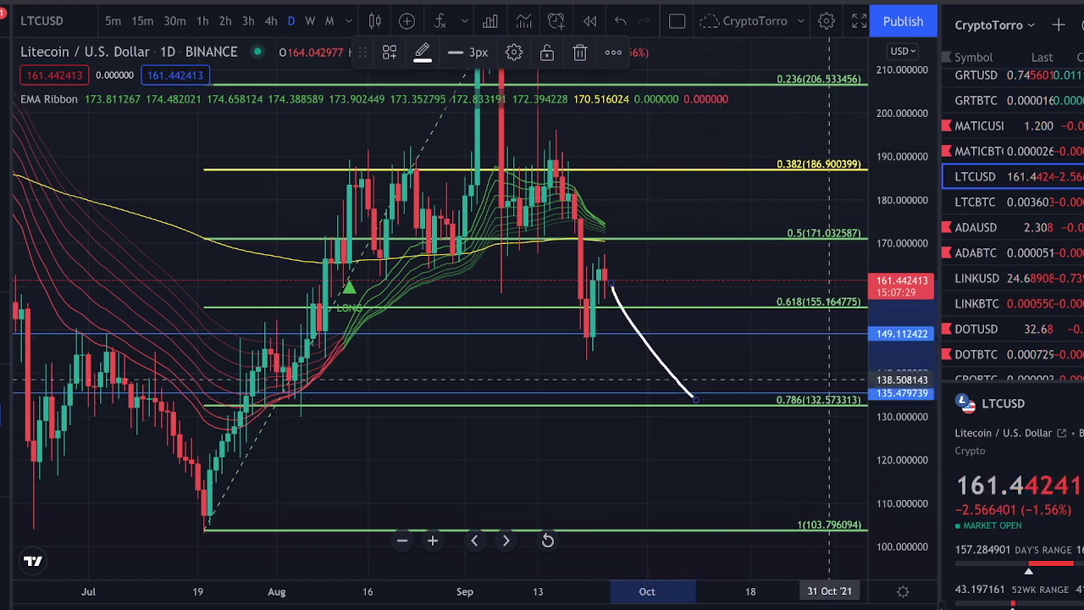
key("ctrl+z")
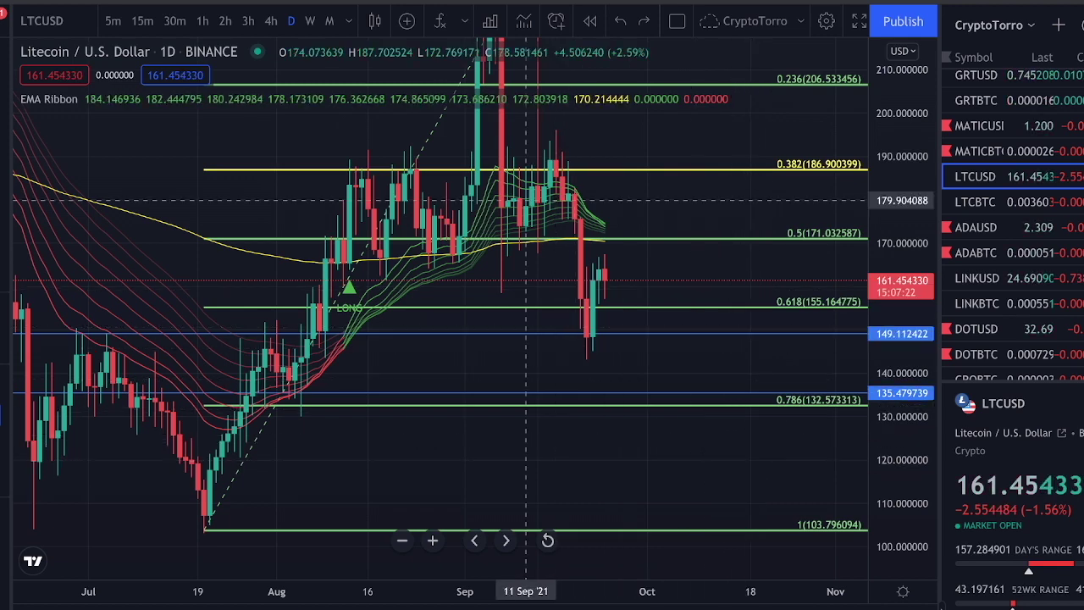
Add the MACD indicator below the LTCUSD price chart
left_click(464, 21)
left_click(487, 190)
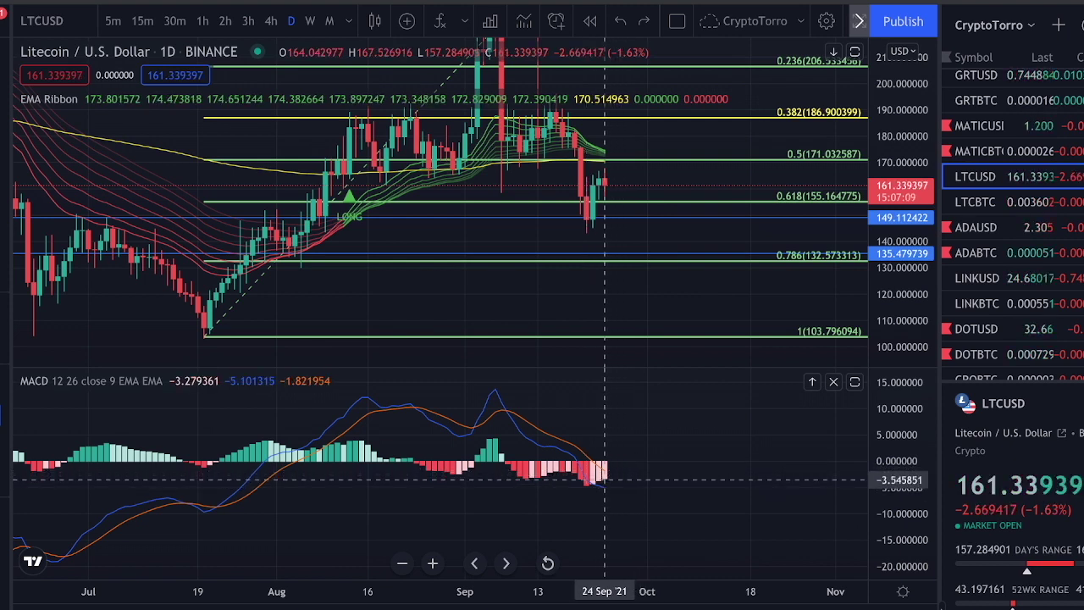
Brush a projected crossover of the MACD lines and a positive histogram arc into October, undoing the strokes
mouse_move(611, 489)
left_mouse_down()
mouse_move(715, 465)
mouse_move(610, 473)
mouse_move(665, 495)
left_mouse_up()
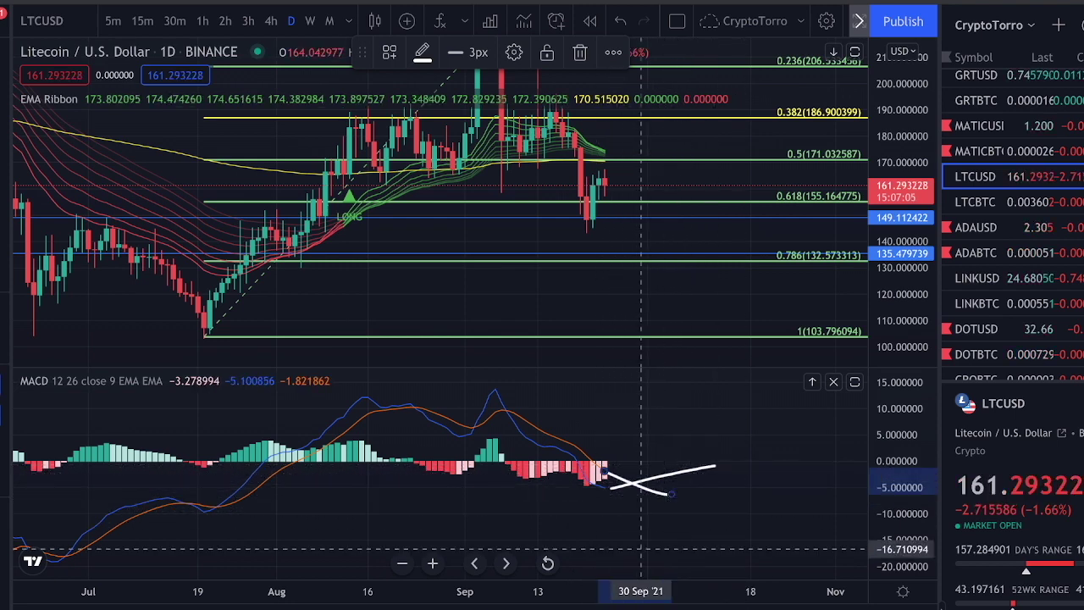
key("ctrl+z")
key("ctrl+z")
left_click_drag(604, 472, 641, 445)
left_click_drag(725, 438, 770, 440)
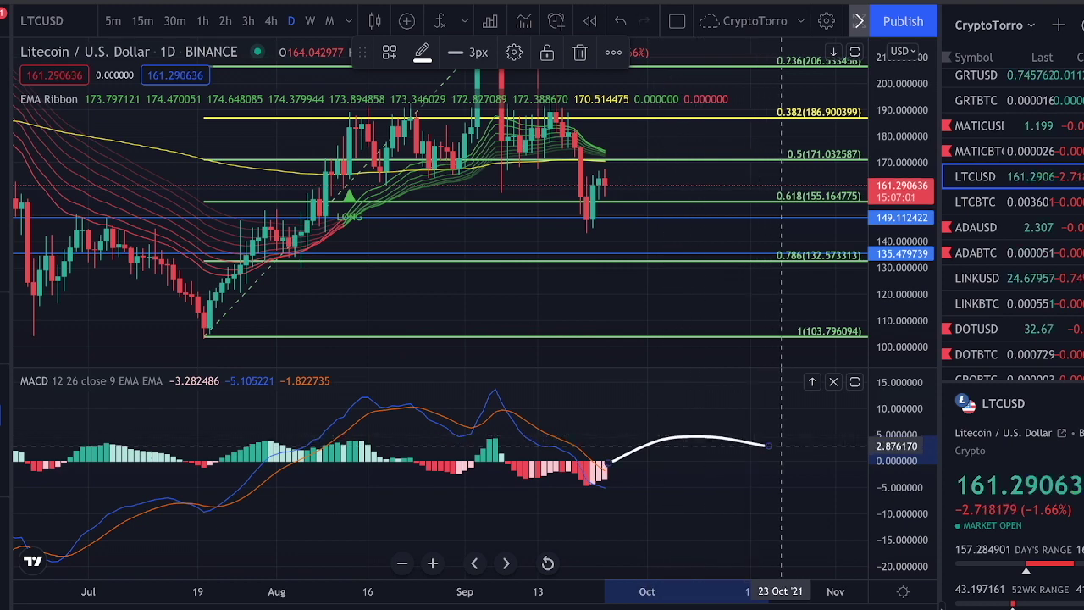
key("ctrl+z")
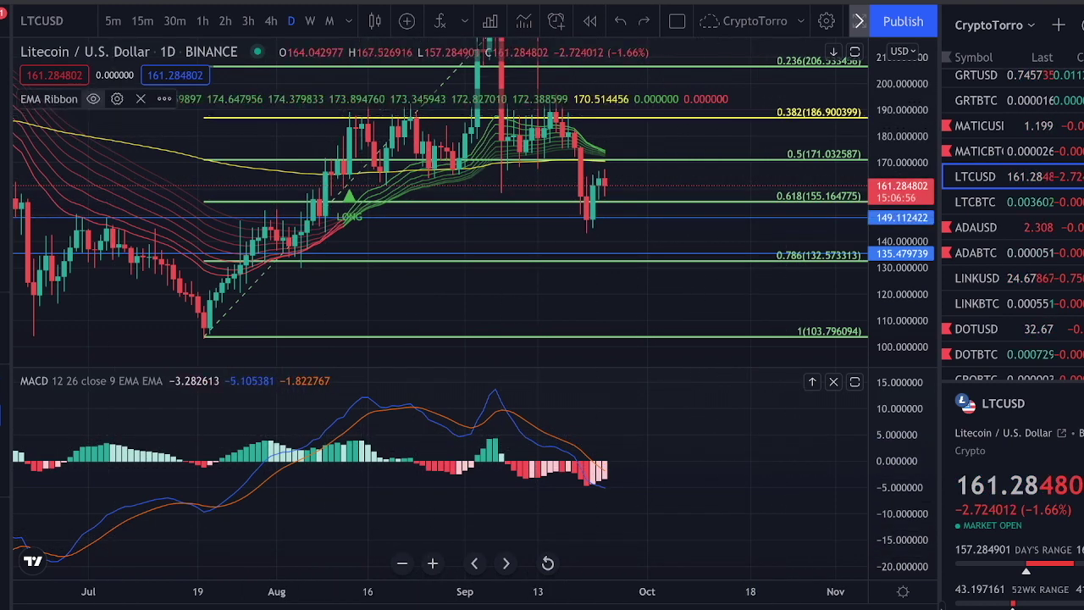
Hide the EMA Ribbon and switch the LTCUSD chart to the 4-hour timeframe
left_click(93, 99)
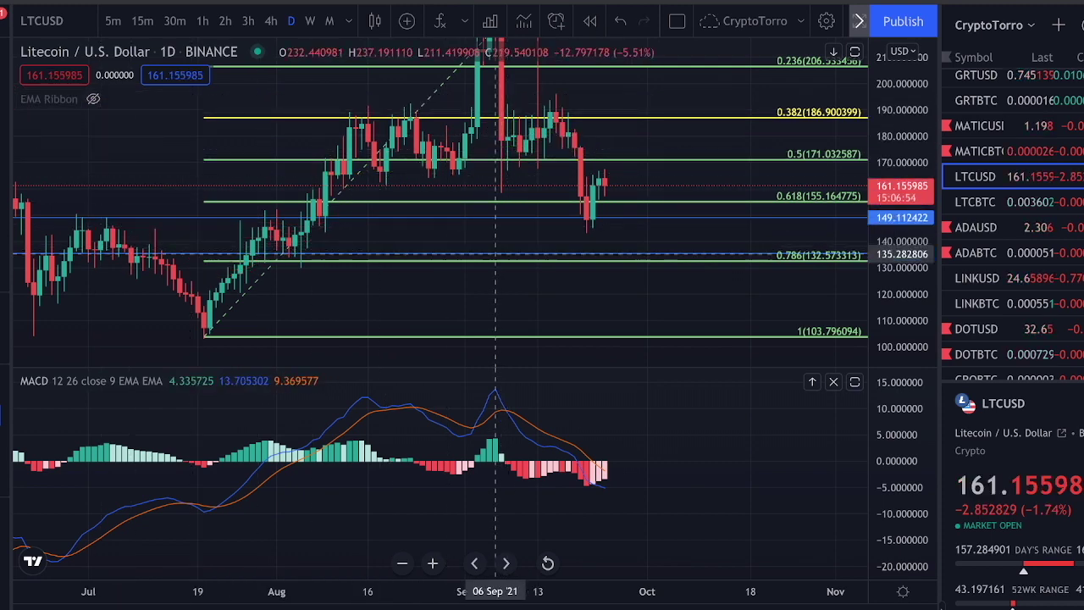
left_click(270, 20)
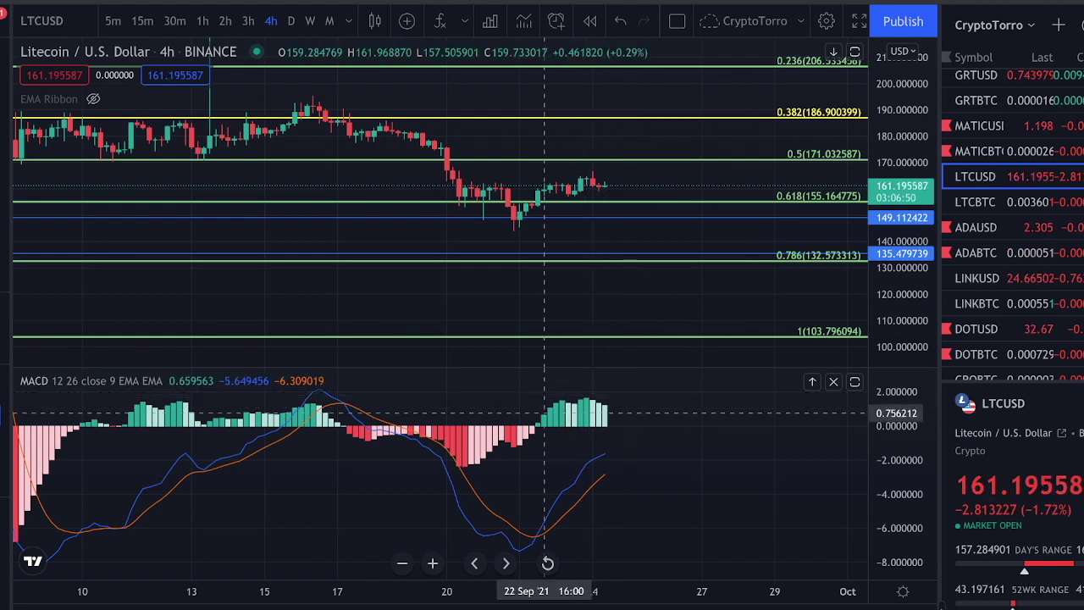
Circle the latest green MACD histogram bars around 22–24 September freehand
mouse_move(635, 402)
left_mouse_down()
mouse_move(513, 396)
mouse_move(617, 387)
left_mouse_up()
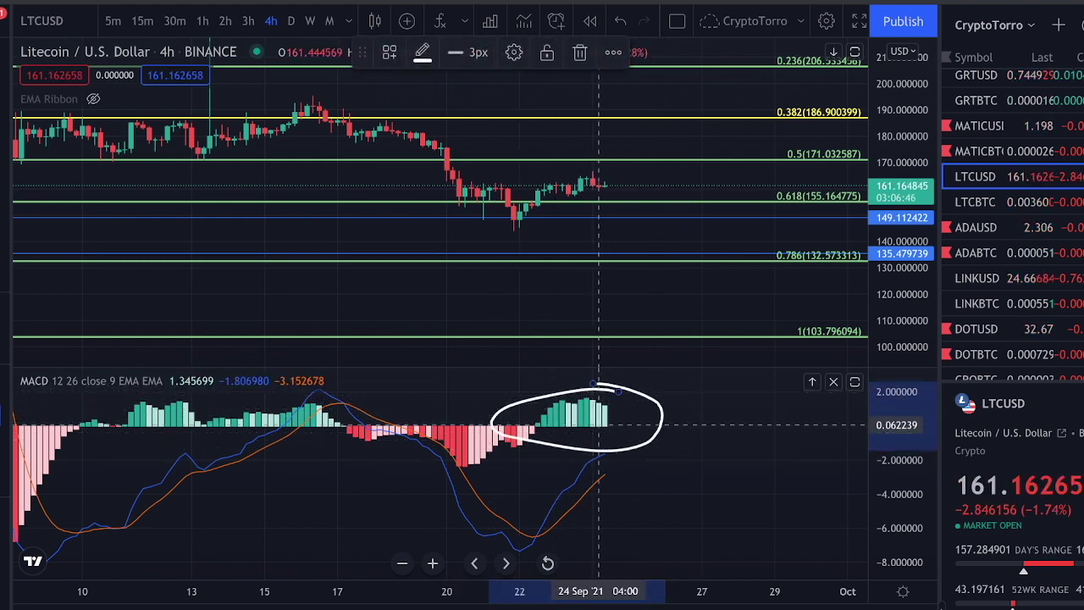
Delete the freehand circle around the latest MACD histogram bars, then brush and delete a small mark near the MACD lines
key("Delete")
mouse_move(612, 454)
left_mouse_down()
mouse_move(666, 475)
mouse_move(666, 450)
left_mouse_up()
key("Delete")
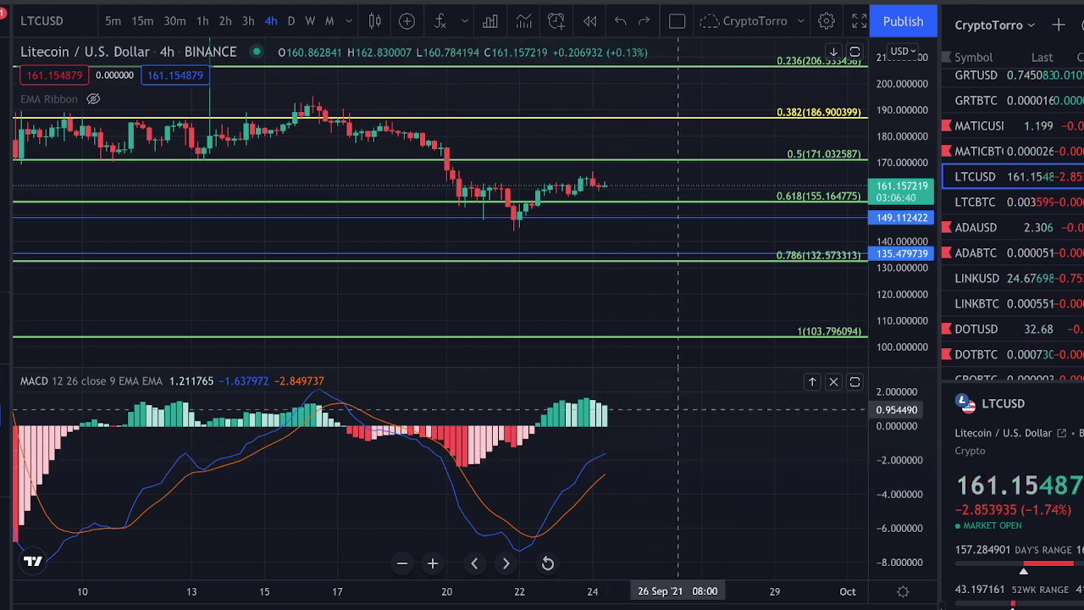
Brush three temporary marks around the latest LTCUSD candles between the 0.5 and 0.618 Fibonacci levels, deleting each one
mouse_move(800, 180)
left_mouse_down()
mouse_move(830, 223)
mouse_move(750, 222)
left_mouse_up()
key("Delete")
mouse_move(575, 189)
left_mouse_down()
mouse_move(593, 209)
mouse_move(653, 212)
left_mouse_up()
key("Delete")
mouse_move(539, 172)
left_mouse_down()
mouse_move(459, 175)
mouse_move(502, 228)
mouse_move(556, 170)
mouse_move(506, 176)
left_mouse_up()
key("Delete")
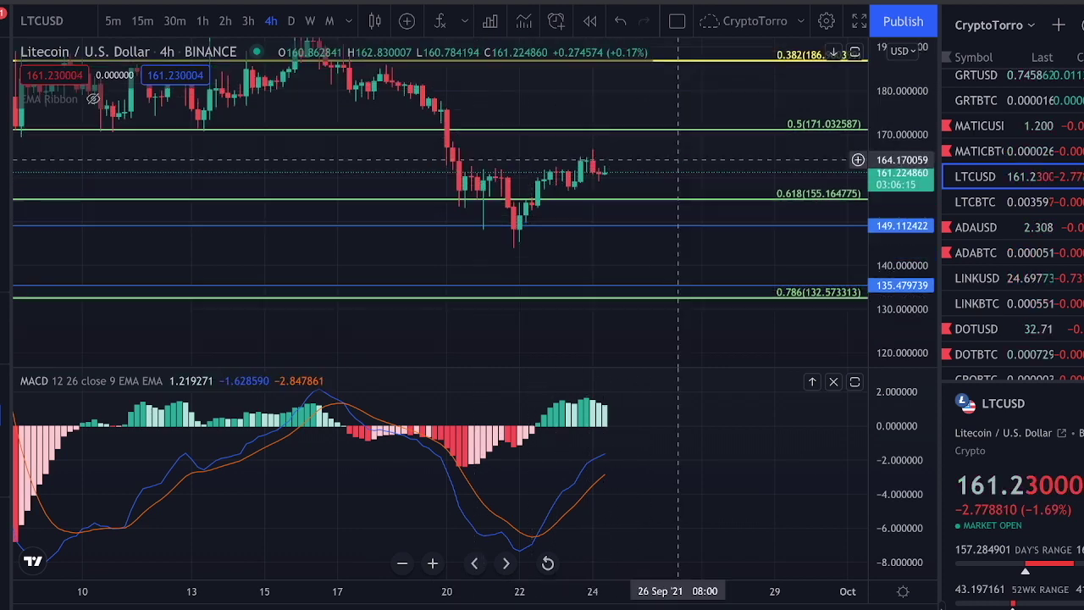
Zoom the LTCUSD chart out to August and remove the MACD pane
left_click_drag(673, 161, 652, 170)
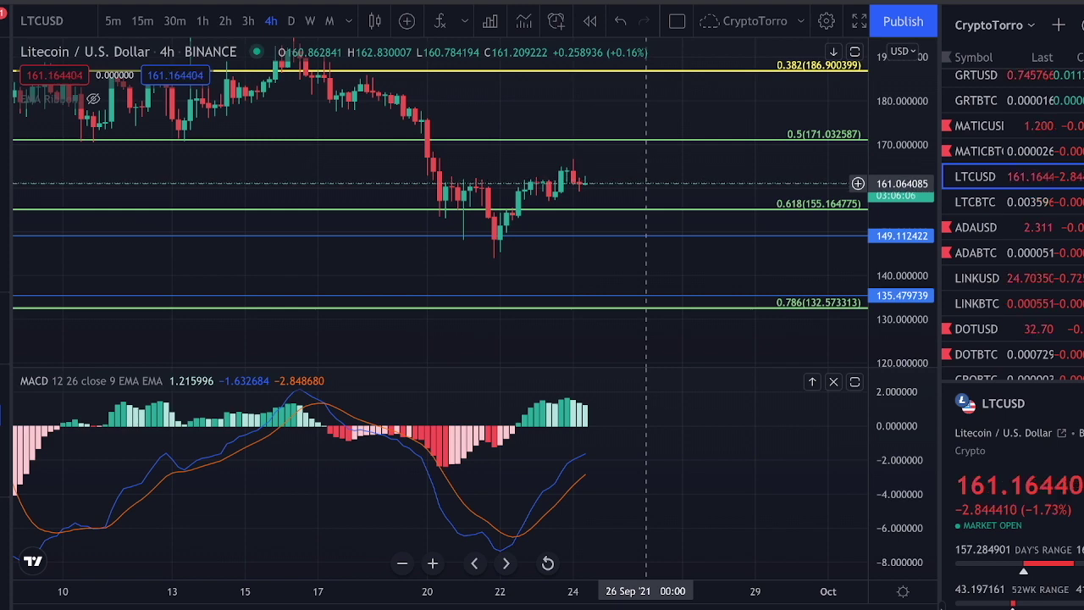
scroll(677, 191, "down", 2)
left_click_drag(696, 196, 630, 154)
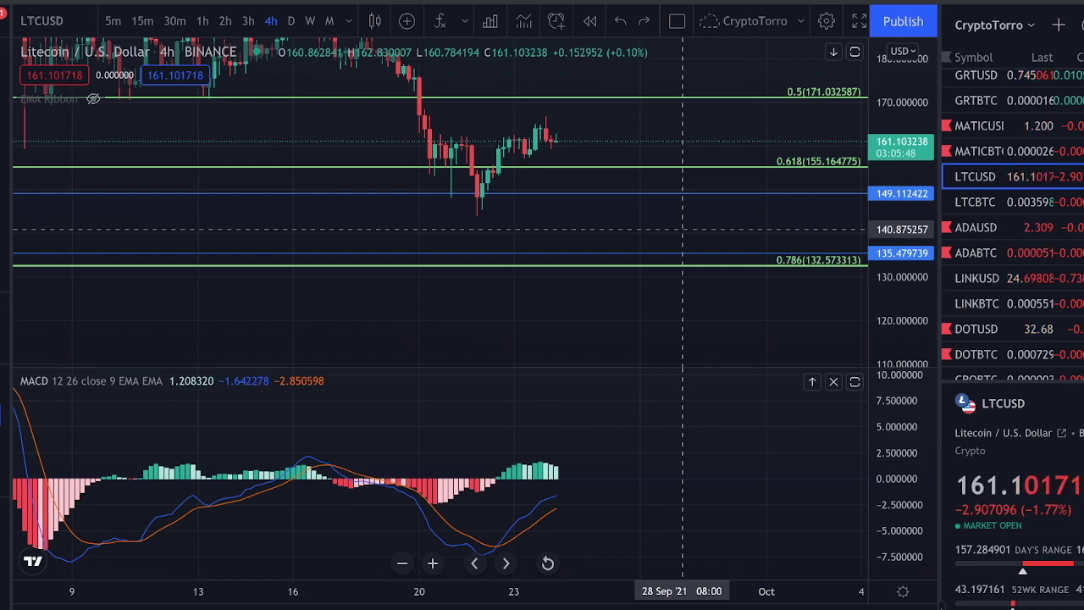
scroll(592, 229, "down", 5)
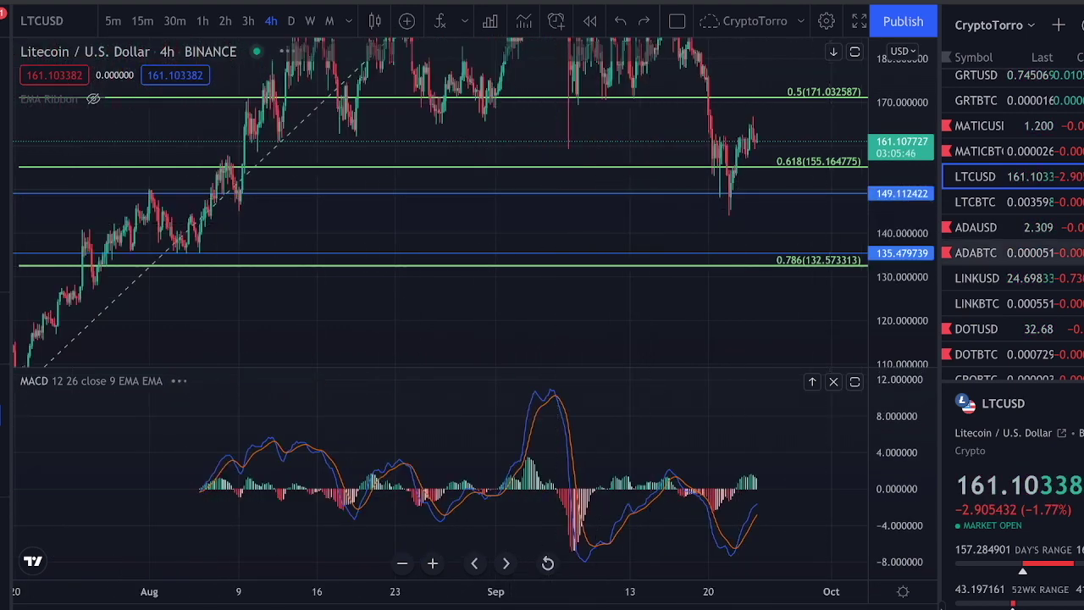
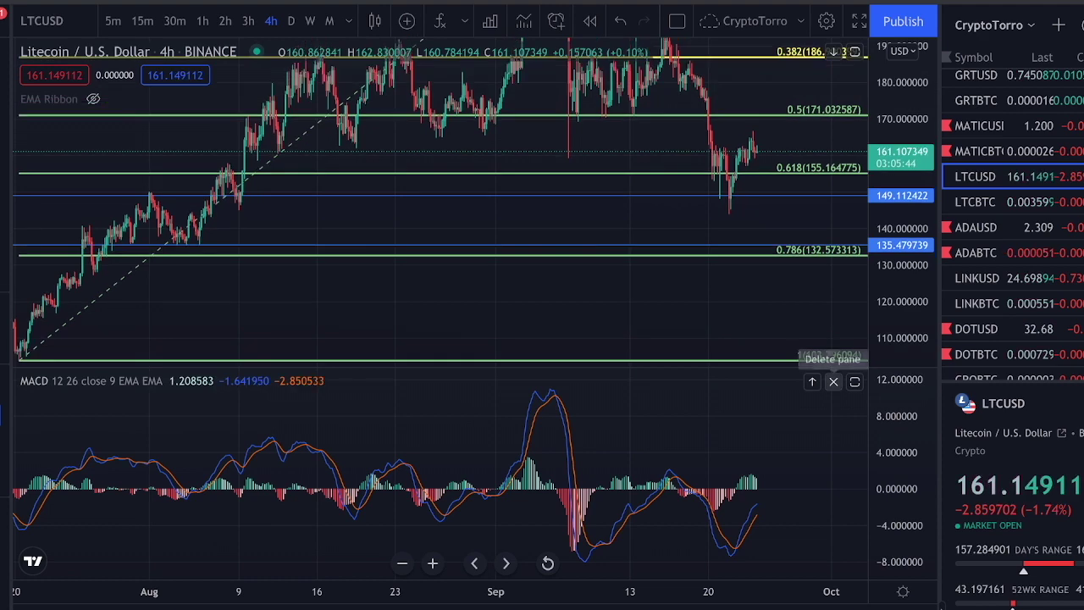
left_click(833, 382)
Brush temporary marks on the price chart in August and beside the 0.5 Fibonacci level, deleting each one
scroll(802, 231, "up", 2)
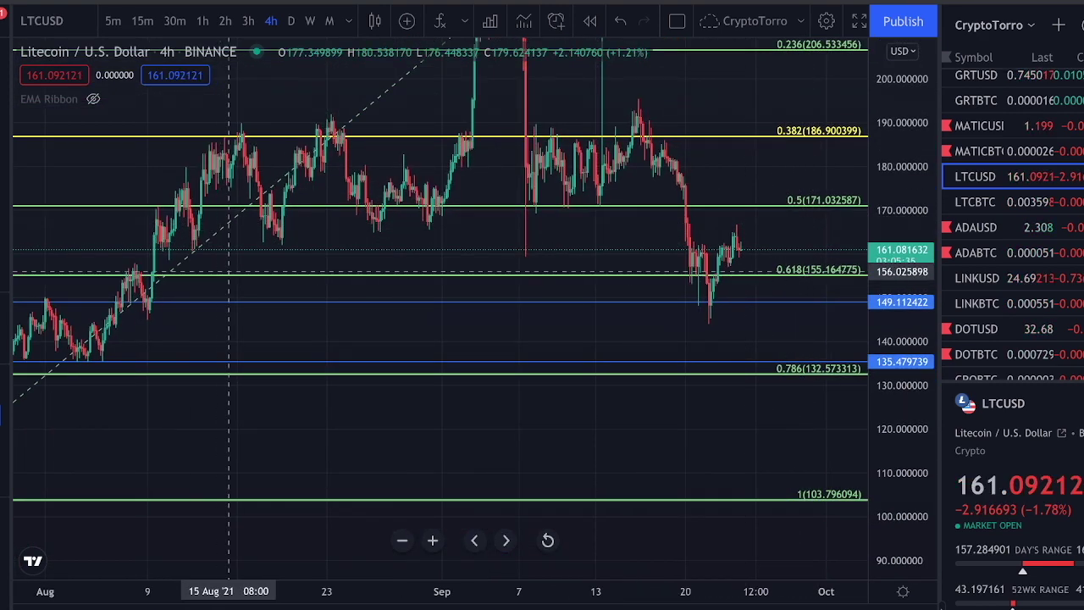
scroll(241, 276, "down", 2)
mouse_move(339, 248)
left_mouse_down()
mouse_move(272, 258)
mouse_move(389, 275)
mouse_move(328, 254)
left_mouse_up()
key("Delete")
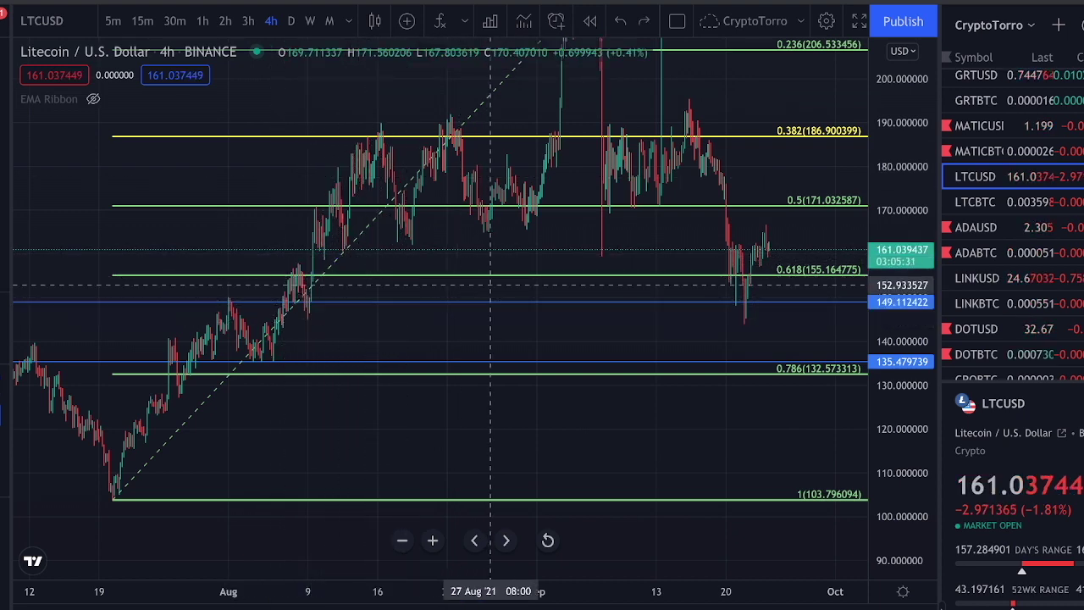
scroll(483, 288, "up", 2)
scroll(483, 288, "up", 2)
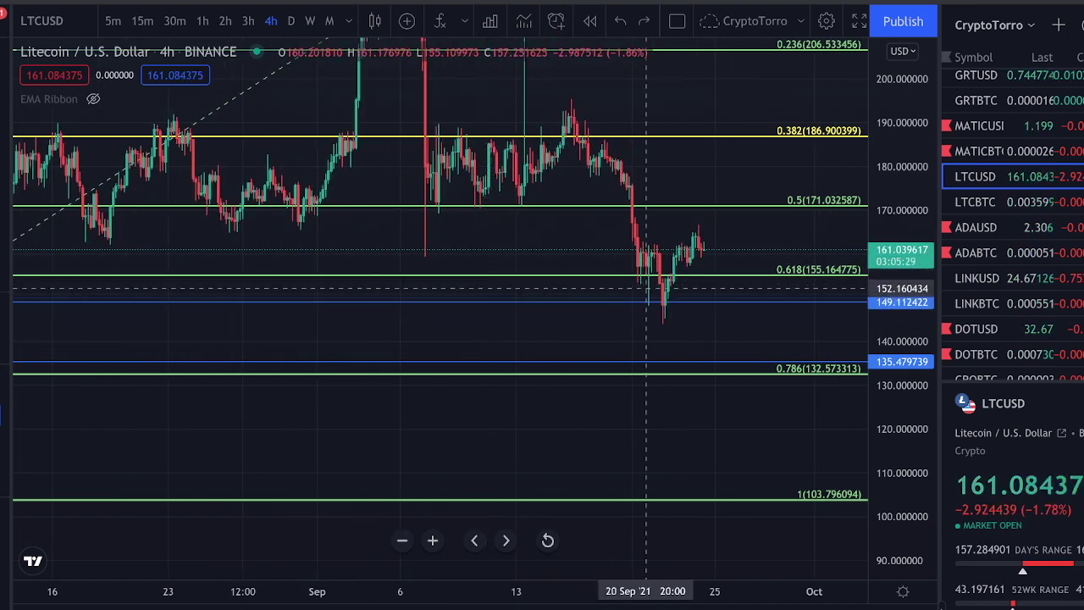
mouse_move(816, 194)
left_mouse_down()
mouse_move(827, 172)
mouse_move(750, 200)
left_mouse_up()
key("Delete")
Brush a wavy line along the price swings between the 0.5 and 0.382 levels from mid-August to 20 September, and delete it
scroll(711, 290, "down", 3)
mouse_move(315, 226)
left_mouse_down()
mouse_move(411, 149)
mouse_move(453, 195)
mouse_move(493, 177)
mouse_move(511, 208)
mouse_move(554, 148)
mouse_move(608, 193)
mouse_move(673, 140)
mouse_move(724, 185)
left_mouse_up()
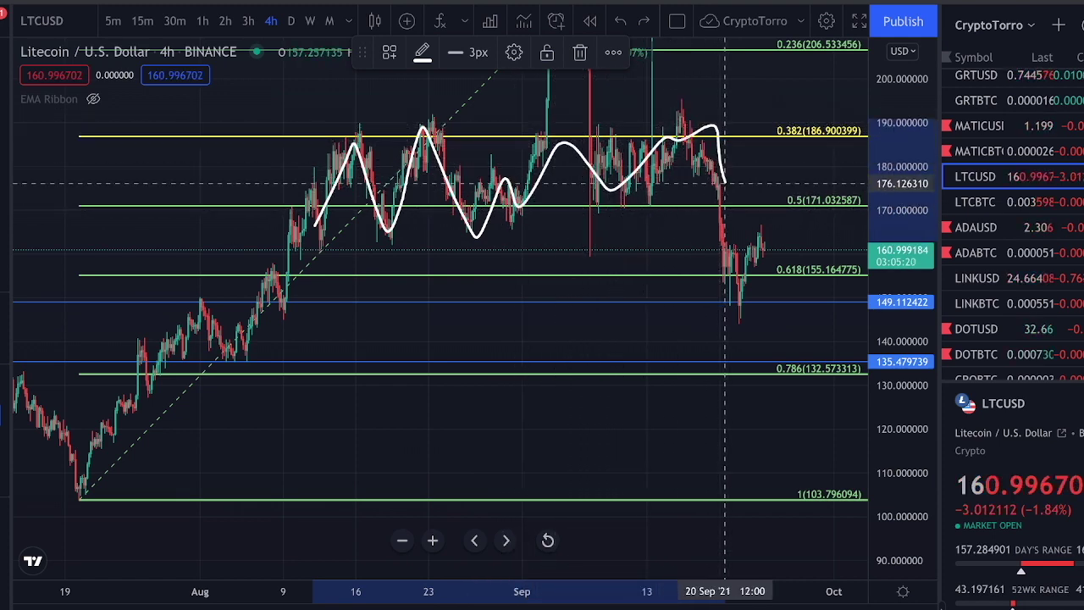
key("Delete")
Draw a descending trend line from the 6 September high at about 232.44 to about 137.94 on 30 September
scroll(759, 213, "up", 3)
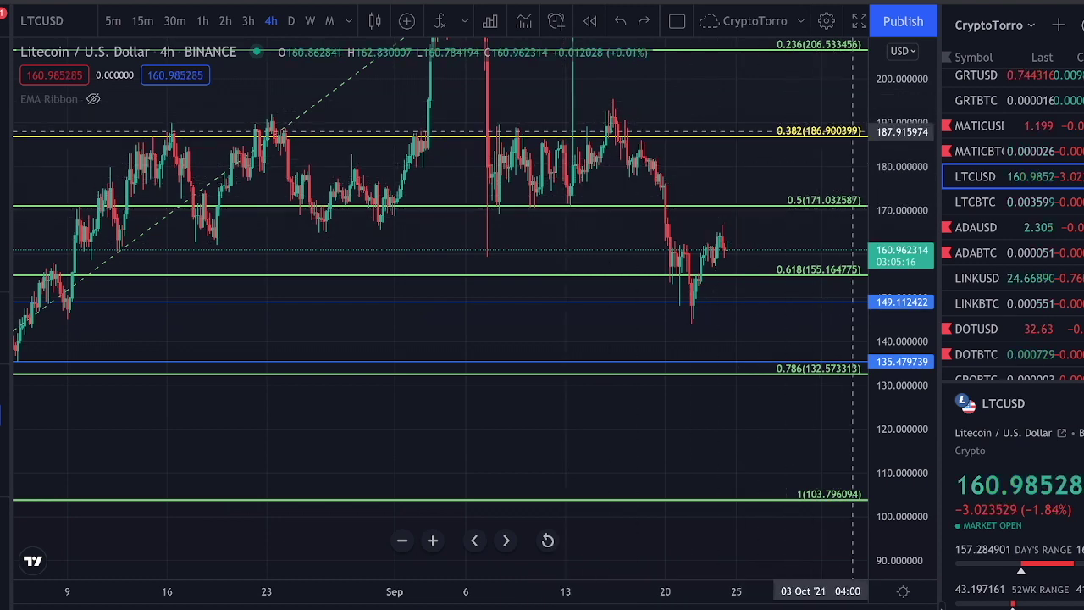
left_click_drag(900, 102, 900, 307)
scroll(644, 262, "up", 3)
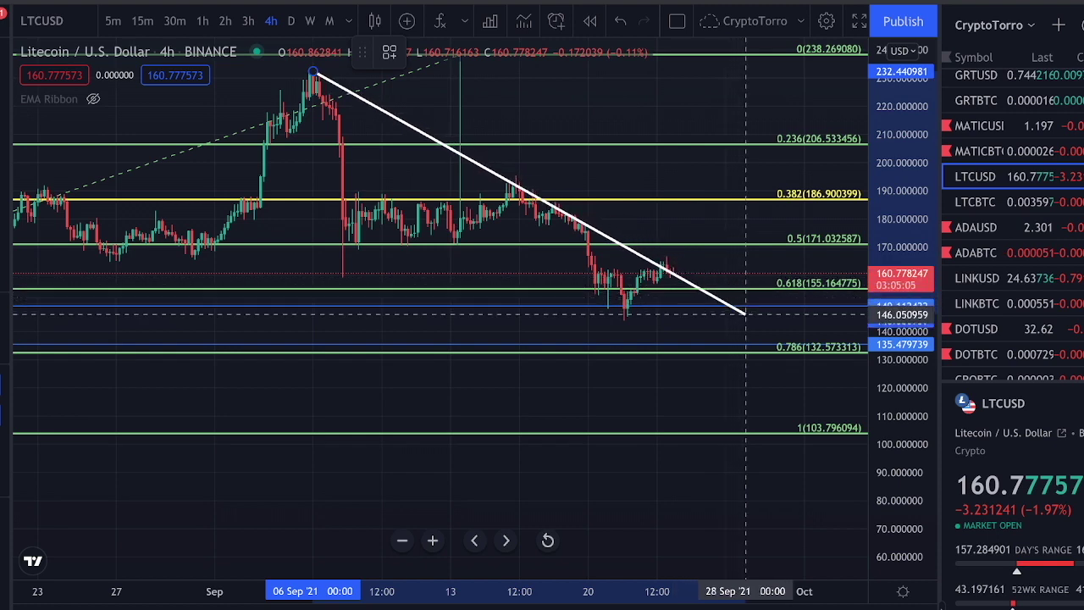
left_click_drag(778, 328, 794, 336)
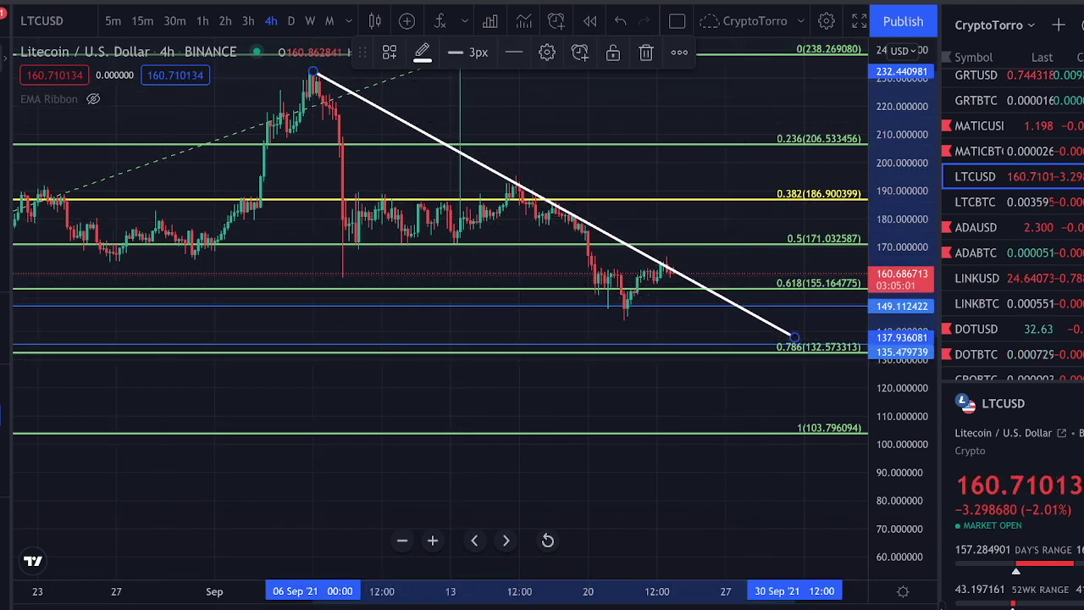
Circle the September highs along the descending trend line and brush a mark toward the latest candles, undoing the strokes
left_click_drag(633, 218, 535, 248)
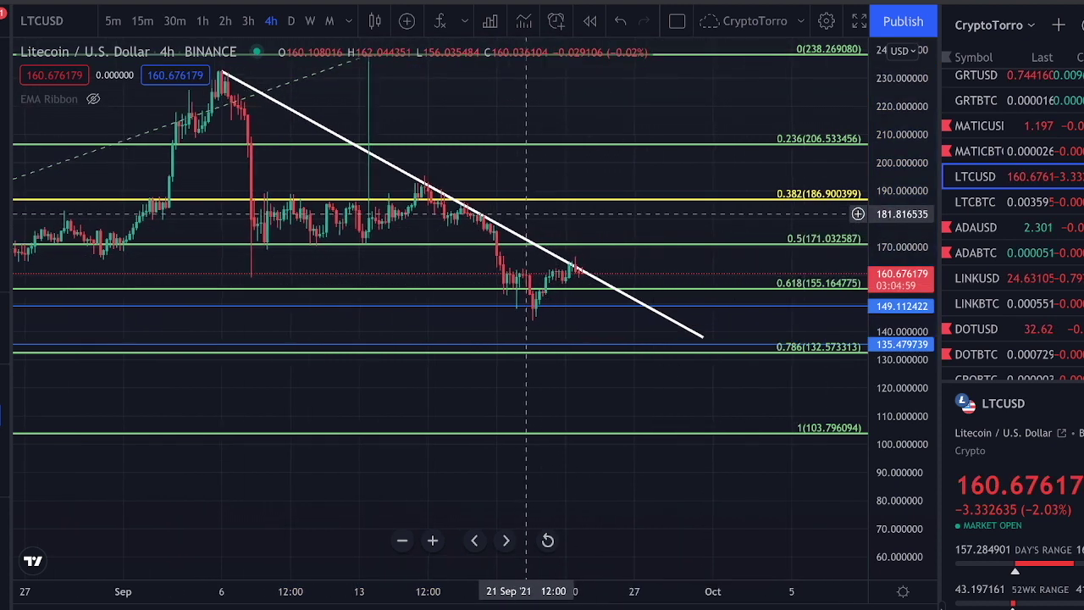
left_click_drag(592, 186, 459, 295)
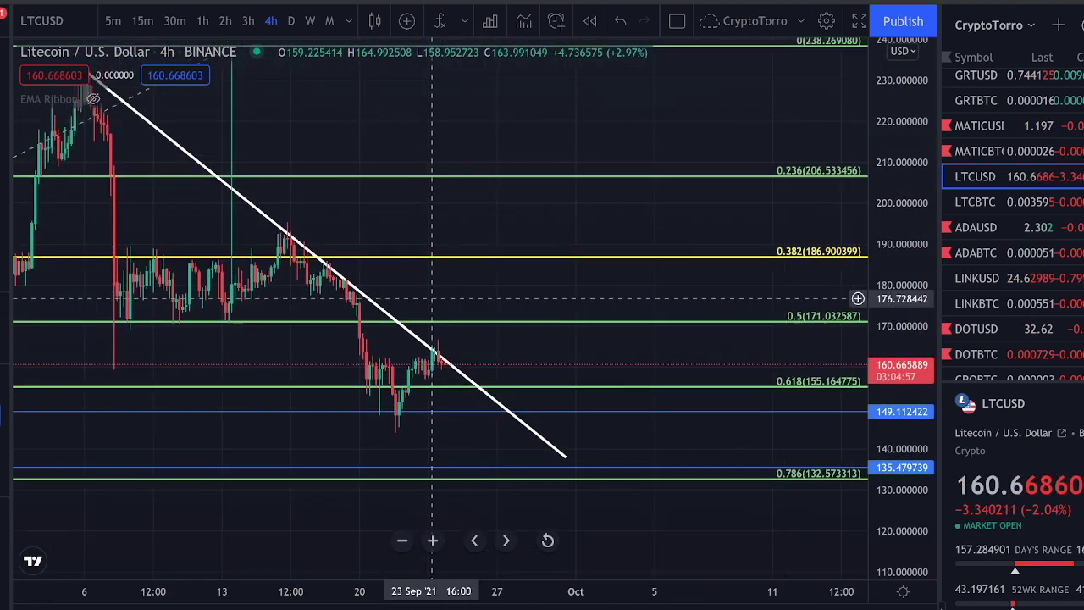
left_click_drag(894, 157, 895, 282)
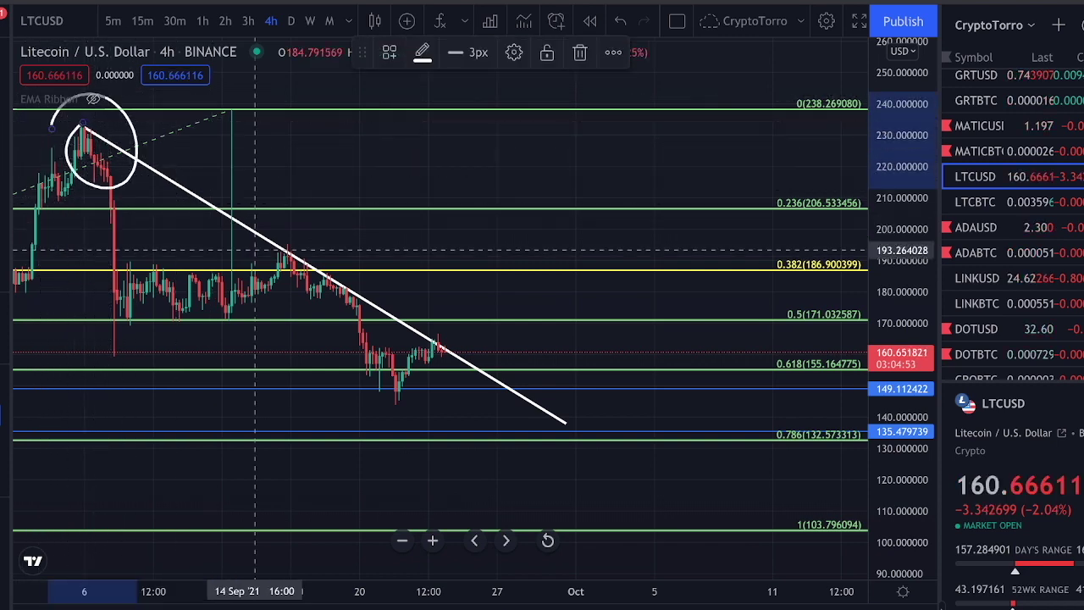
mouse_move(292, 232)
left_mouse_down()
mouse_move(254, 322)
mouse_move(230, 222)
left_mouse_up()
key("ctrl+z")
mouse_move(248, 304)
left_mouse_down()
mouse_move(283, 261)
mouse_move(295, 301)
mouse_move(327, 269)
mouse_move(348, 288)
mouse_move(372, 372)
mouse_move(411, 372)
mouse_move(413, 348)
mouse_move(415, 359)
left_mouse_up()
key("ctrl+z")
Brush a small arc over the latest candles at the trend line and a rising price projection into October, undoing both strokes
scroll(397, 343, "up", 4)
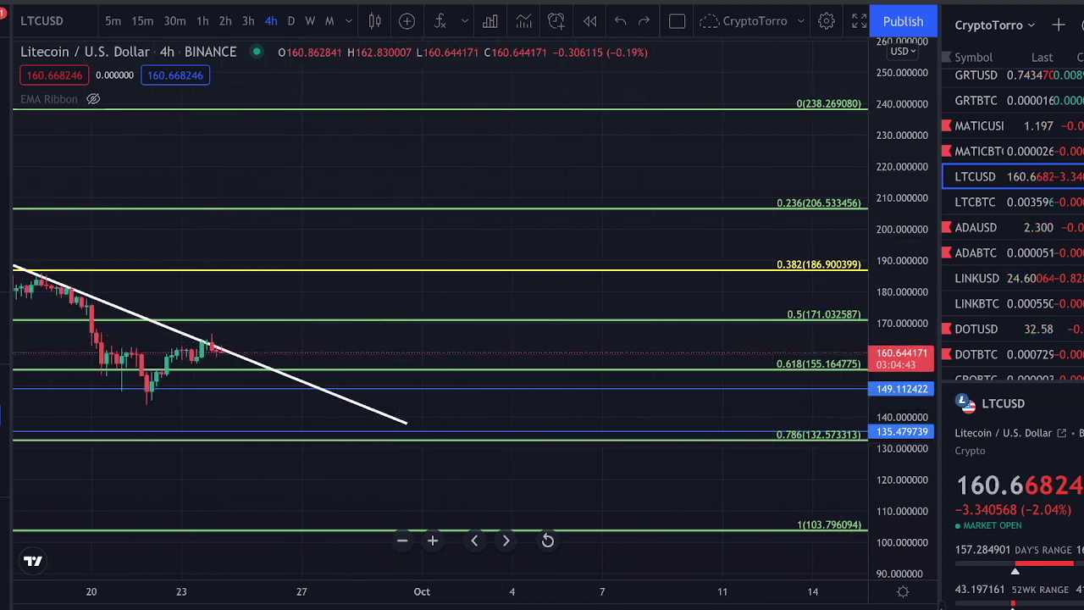
scroll(247, 320, "down", 3)
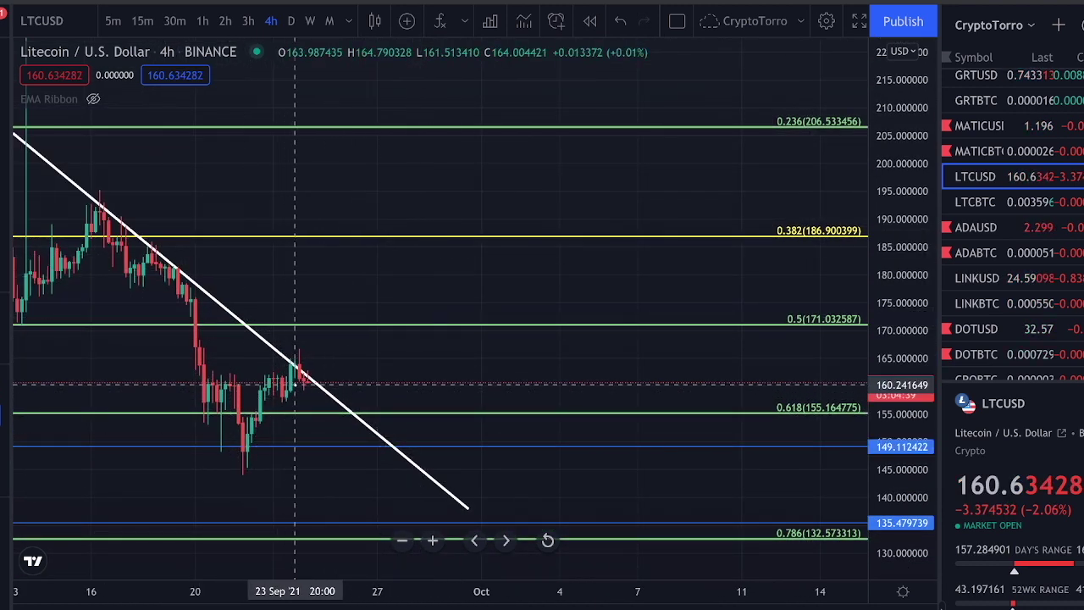
left_click_drag(296, 383, 334, 385)
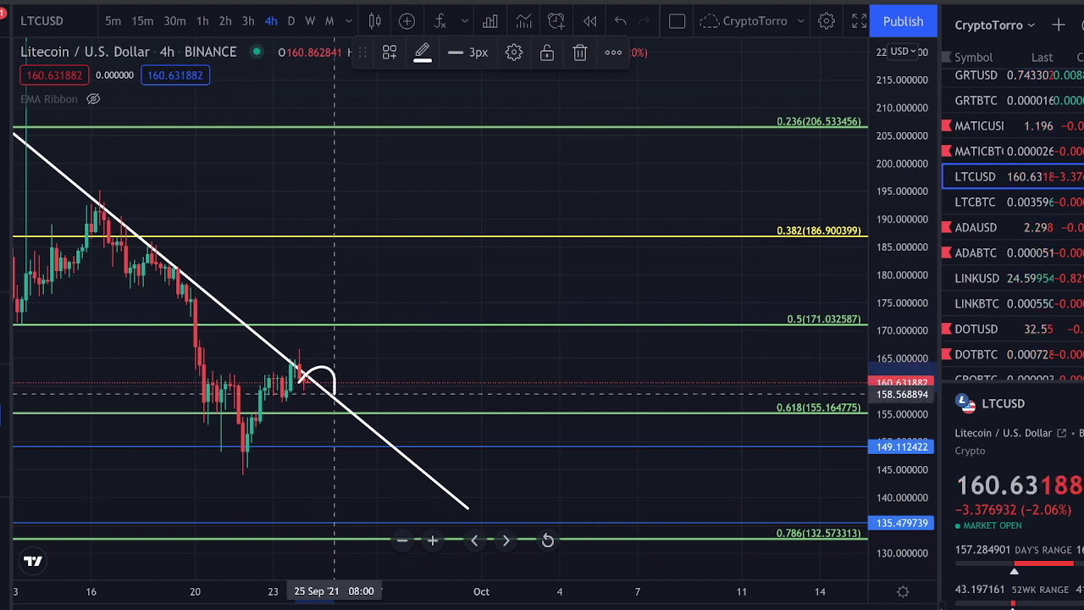
mouse_move(351, 372)
left_mouse_down()
mouse_move(395, 323)
mouse_move(425, 310)
mouse_move(527, 297)
mouse_move(561, 319)
mouse_move(621, 292)
mouse_move(648, 311)
mouse_move(690, 294)
mouse_move(785, 182)
left_mouse_up()
key("ctrl+z")
key("ctrl+z")
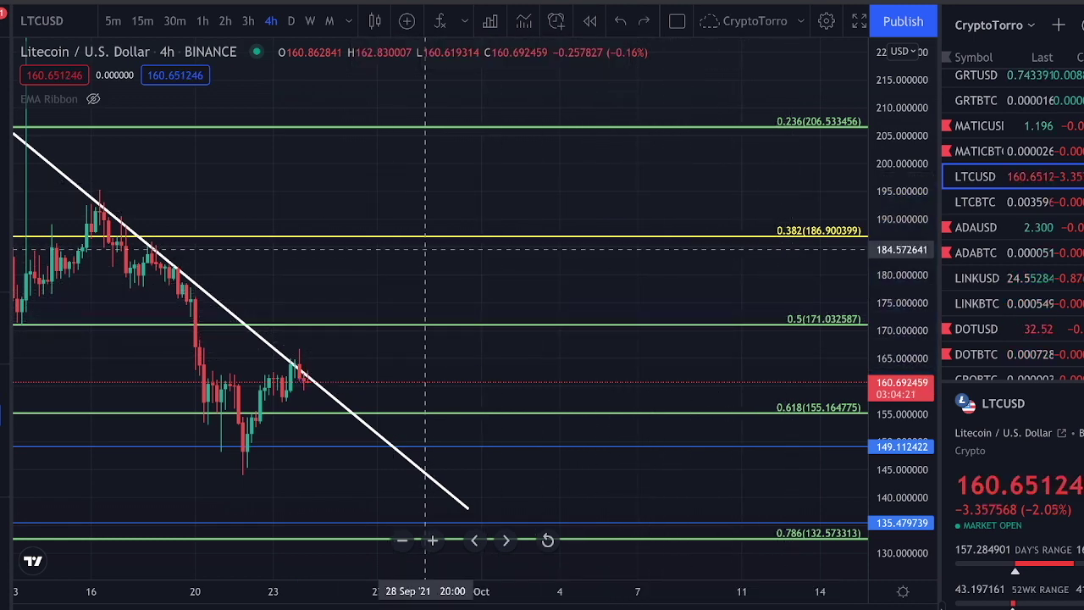
Add the Money Flow Index indicator below the LTCUSD price chart
left_click_drag(902, 212, 902, 279)
scroll(638, 270, "down", 3)
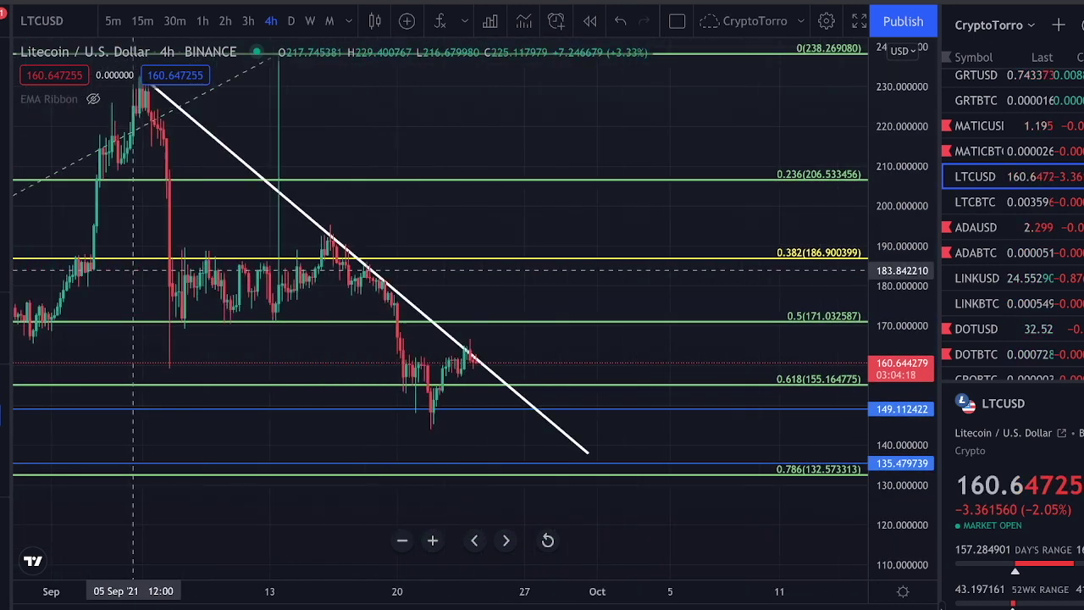
left_click(464, 20)
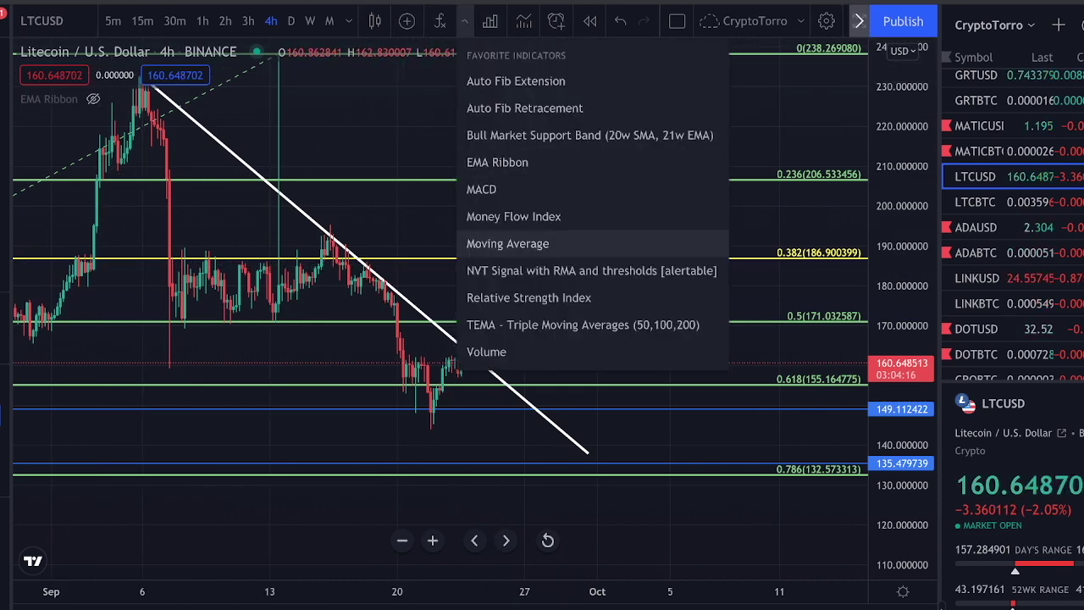
left_click(508, 217)
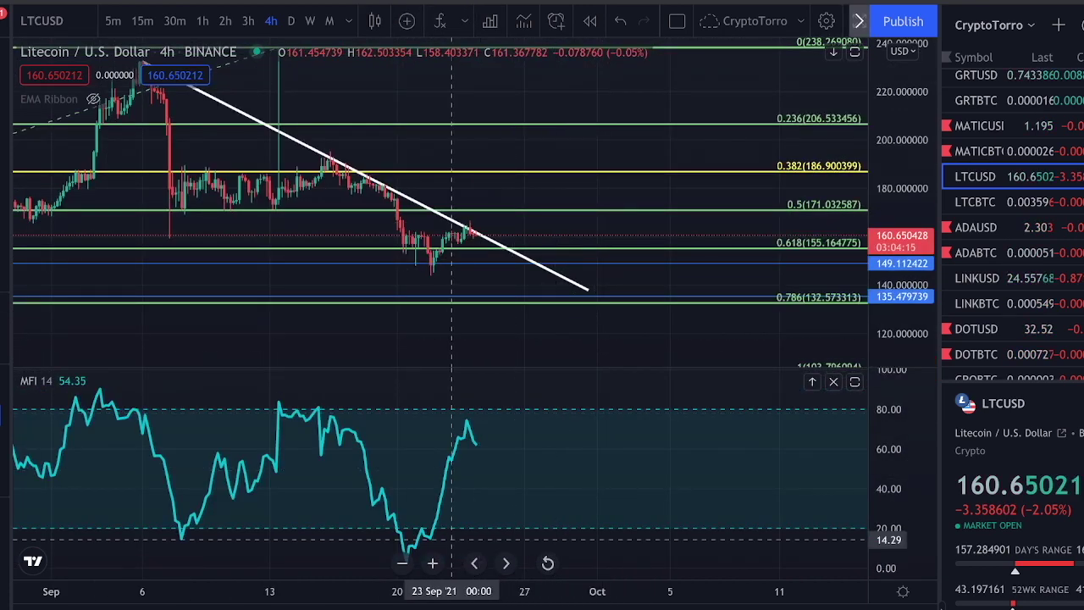
Circle the latest Money Flow Index rise and brush a price breakout above the 0.5 Fibonacci level, undoing both strokes
left_click_drag(484, 388, 468, 384)
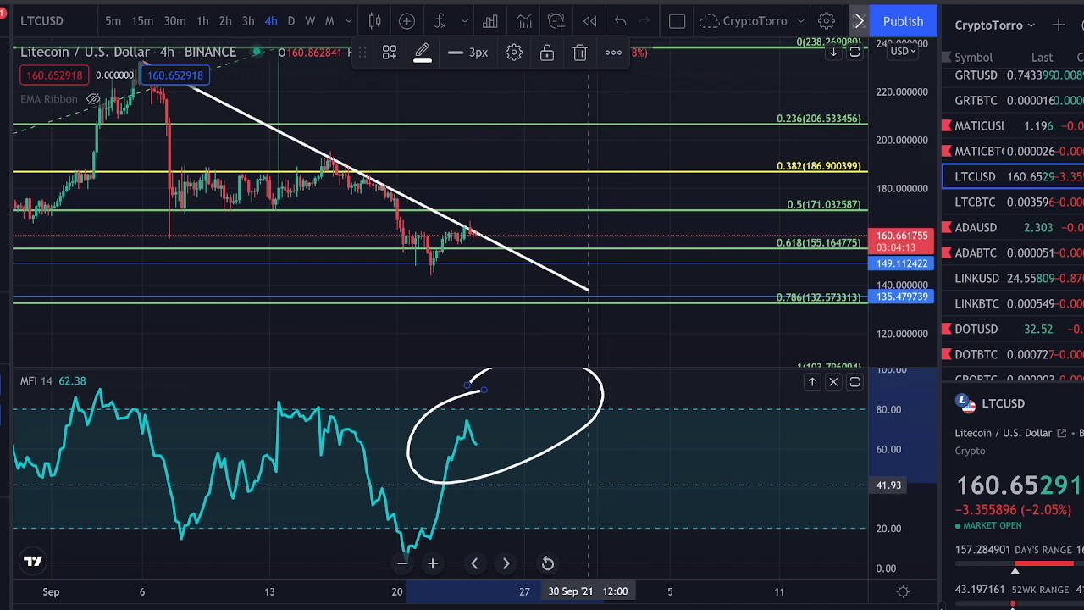
key("ctrl+z")
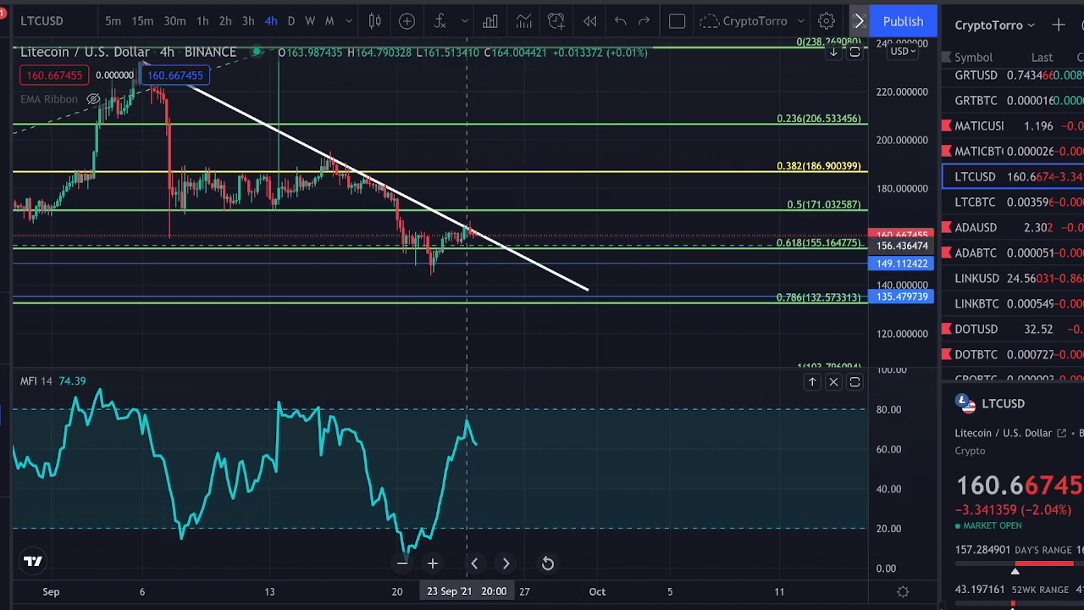
left_click_drag(474, 234, 497, 200)
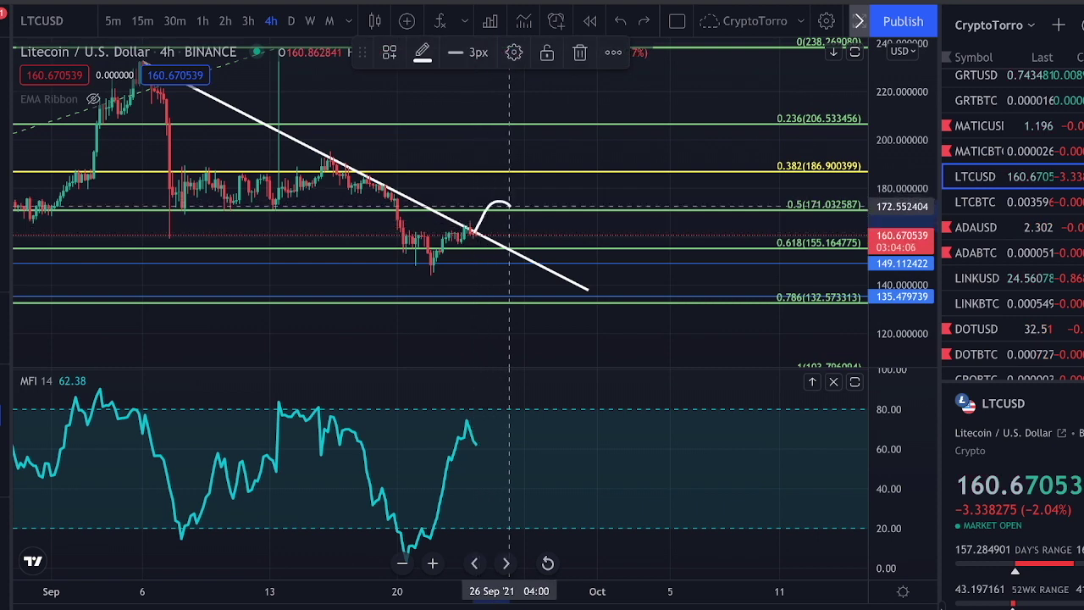
key("ctrl+z")
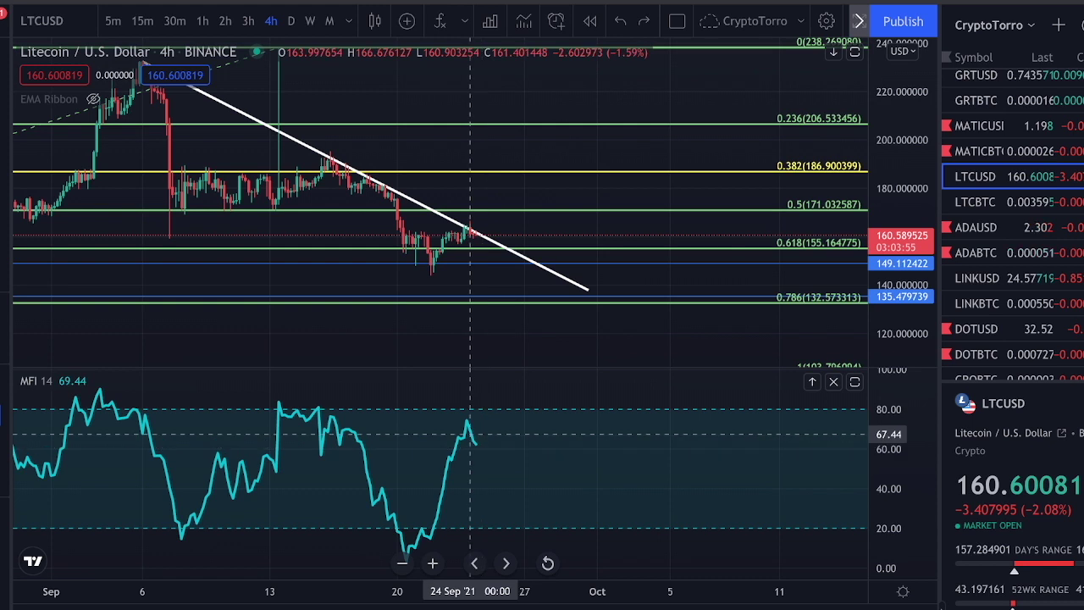
Brush a wavy Money Flow Index projection rising to about 81 by 5 October, and delete it
left_click_drag(470, 433, 497, 460)
left_click_drag(573, 460, 673, 407)
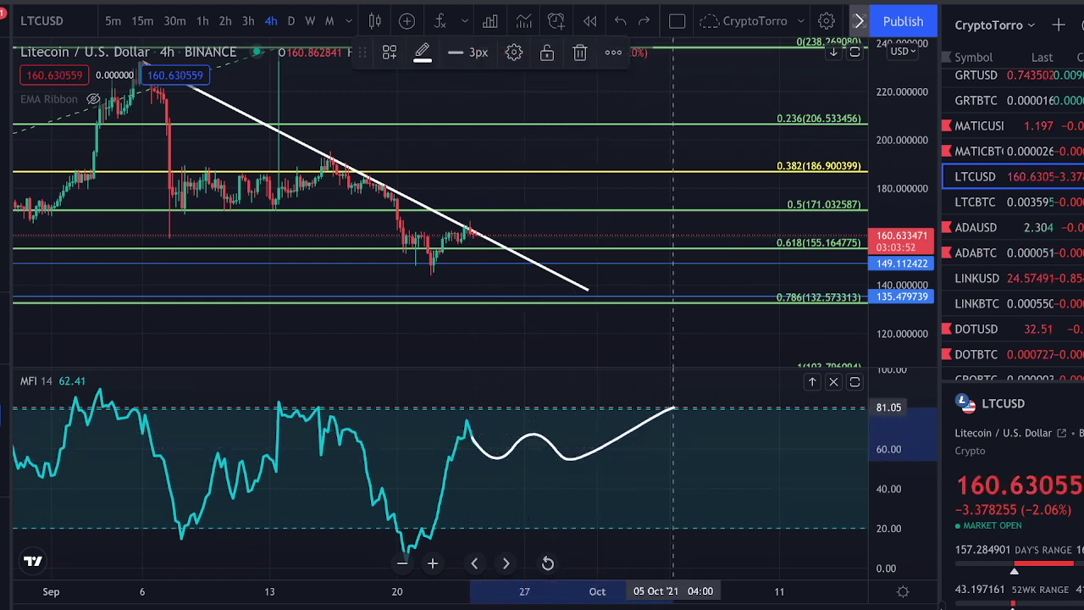
key("Delete")
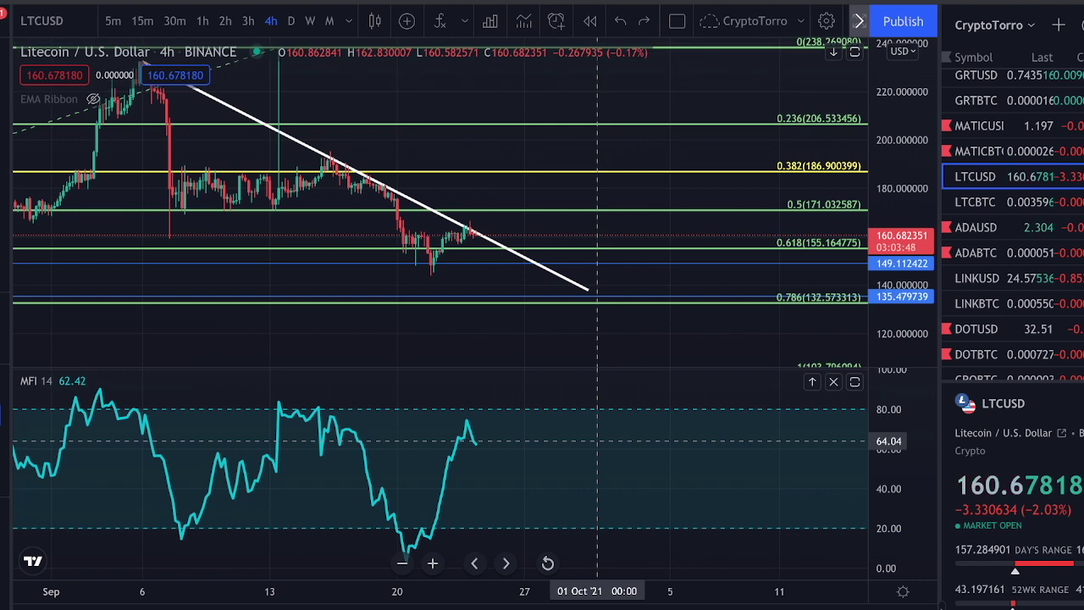
Remove the Money Flow Index pane and add the Relative Strength Index indicator instead
left_click(833, 382)
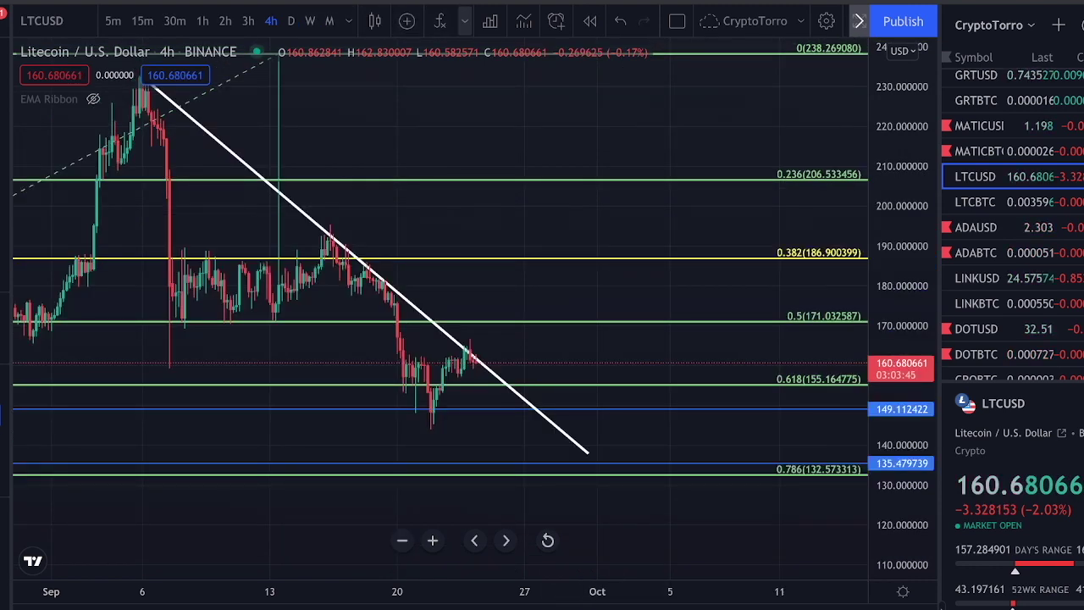
left_click(464, 21)
left_click(560, 298)
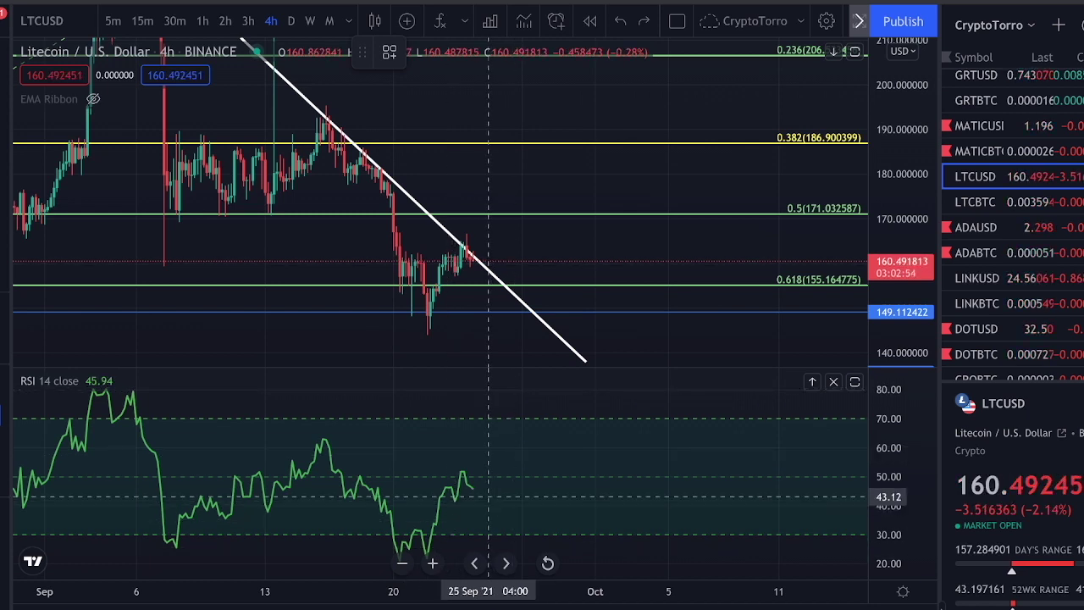
Brush two projected RSI paths dipping slightly and rising above the 70 level around the end of September, undoing each one
mouse_move(473, 487)
left_mouse_down()
mouse_move(504, 470)
mouse_move(564, 394)
mouse_move(584, 405)
left_mouse_up()
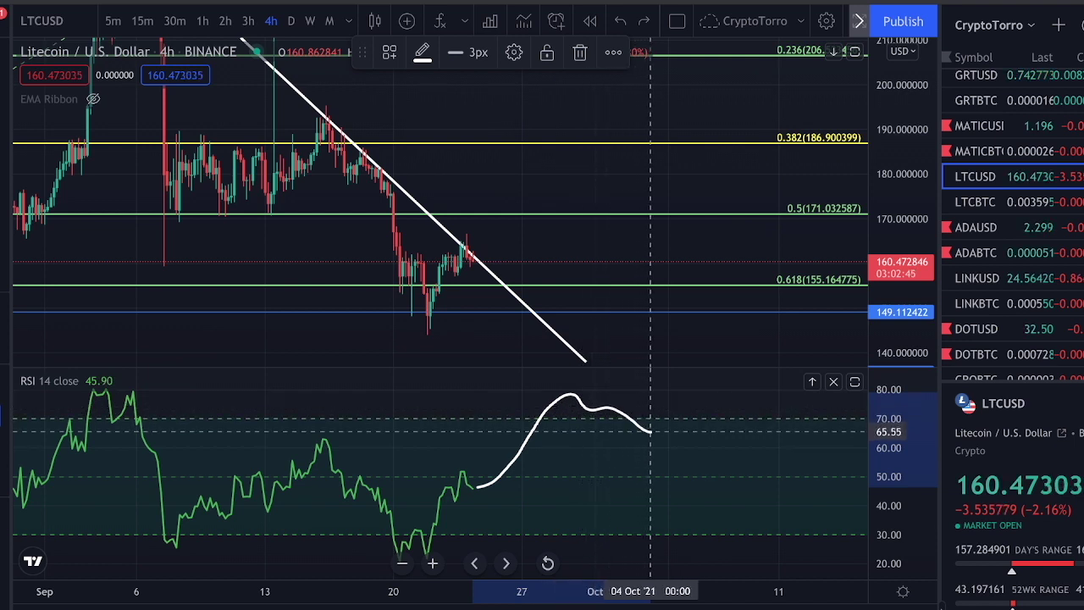
key("ctrl+z")
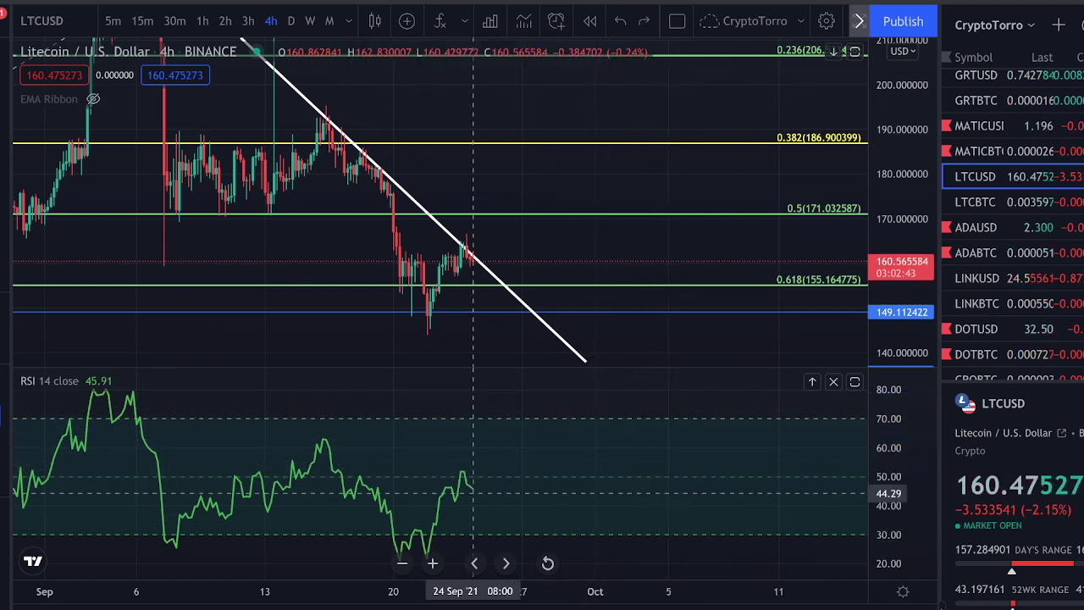
mouse_move(471, 487)
left_mouse_down()
mouse_move(484, 493)
mouse_move(514, 474)
mouse_move(577, 406)
left_mouse_up()
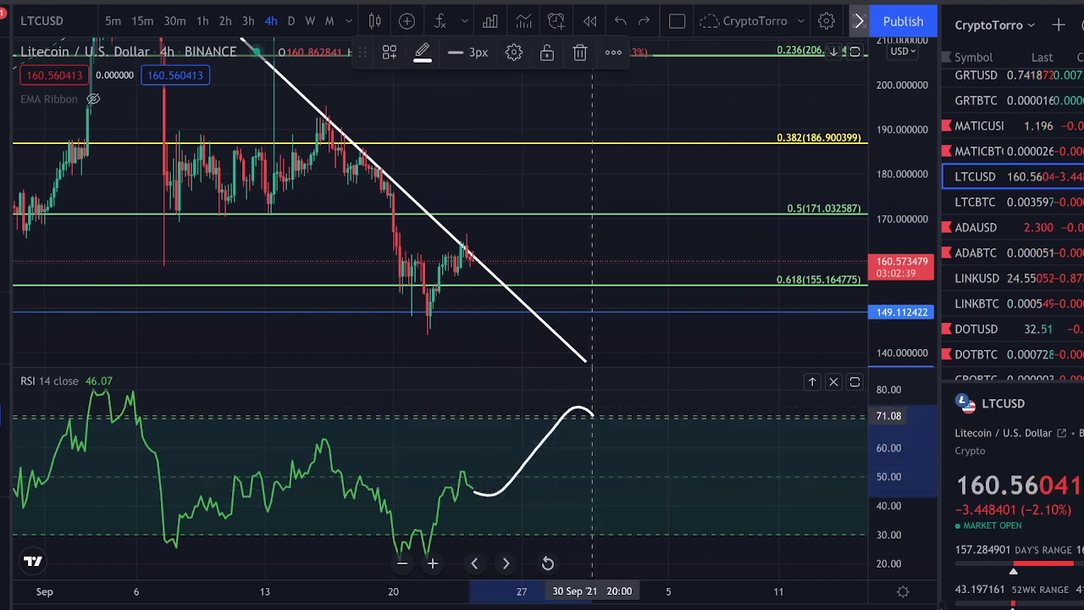
key("ctrl+z")
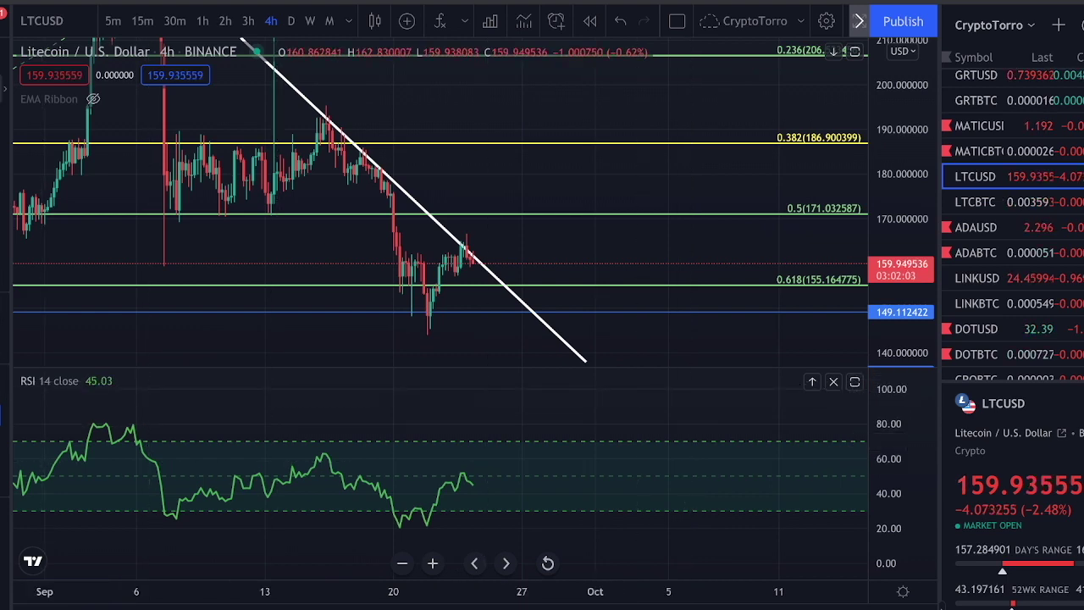
Draw a descending trend line across the RSI peaks, brush a double-bottom path rising to about 98 by 5 October, and undo the brush stroke
mouse_move(105, 425)
left_mouse_down()
mouse_move(581, 479)
mouse_move(604, 492)
left_mouse_up()
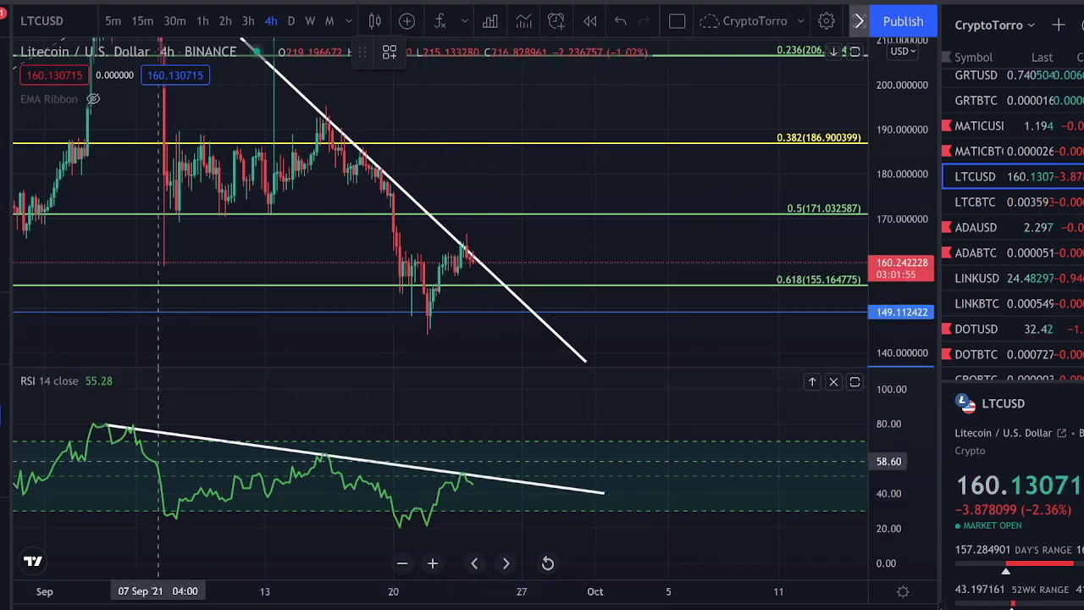
mouse_move(131, 428)
left_mouse_down()
mouse_move(307, 479)
mouse_move(415, 536)
mouse_move(483, 479)
mouse_move(530, 482)
mouse_move(672, 393)
left_mouse_up()
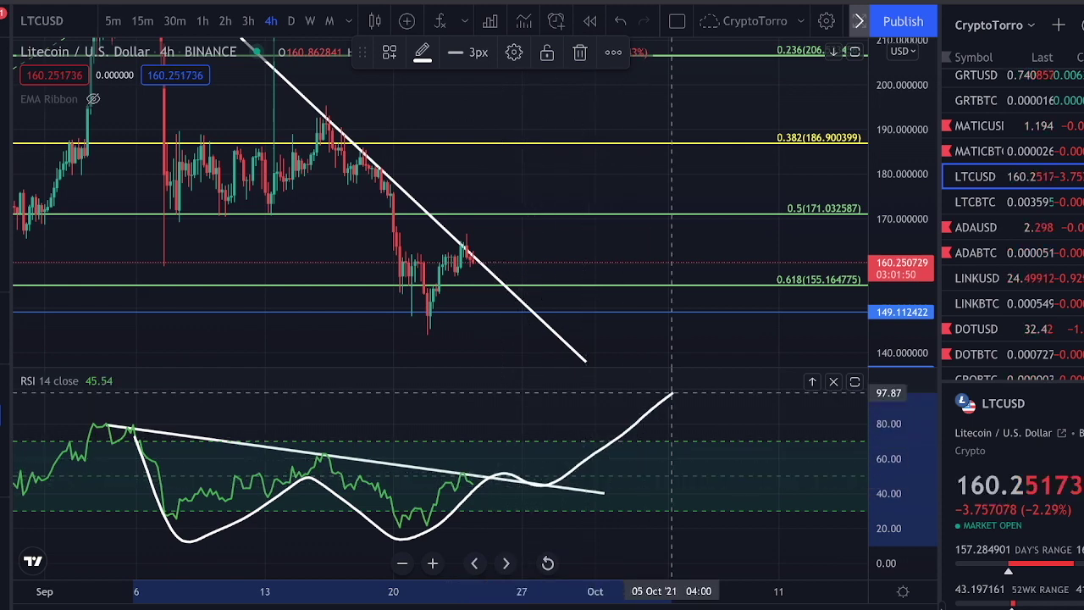
key("ctrl+z")
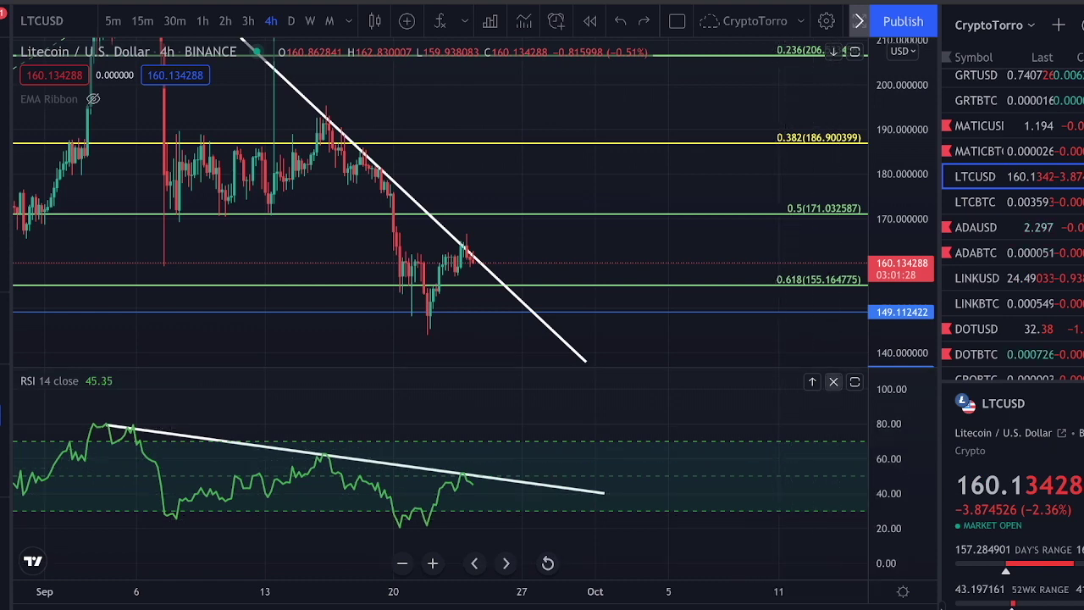
Remove the Relative Strength Index pane from the Litecoin / U.S. Dollar chart
left_click(834, 381)
scroll(857, 354, "up", 3)
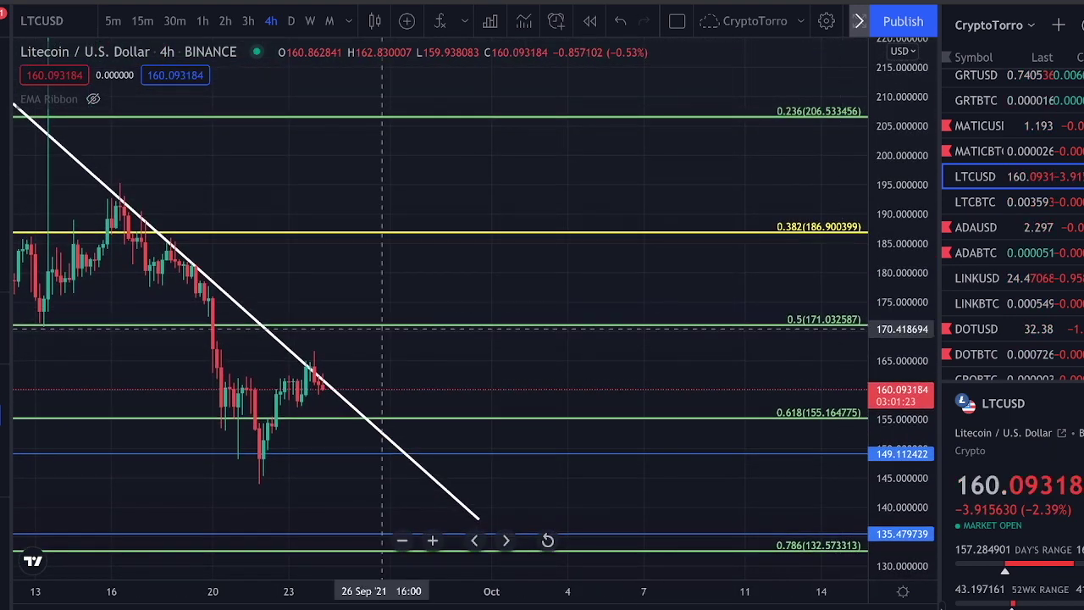
left_click_drag(363, 276, 491, 202)
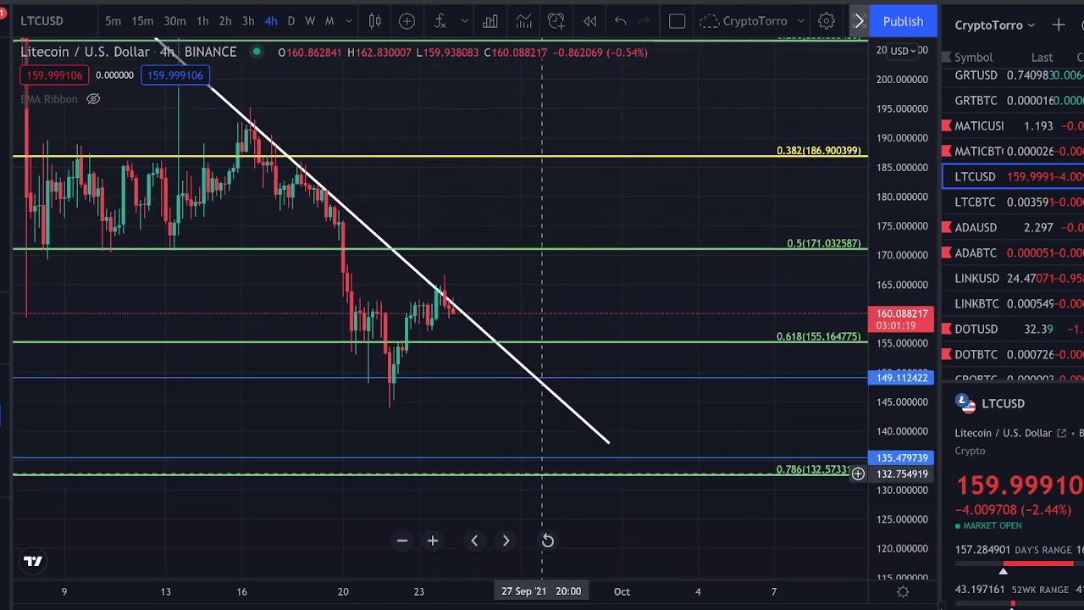
left_click_drag(720, 421, 605, 408)
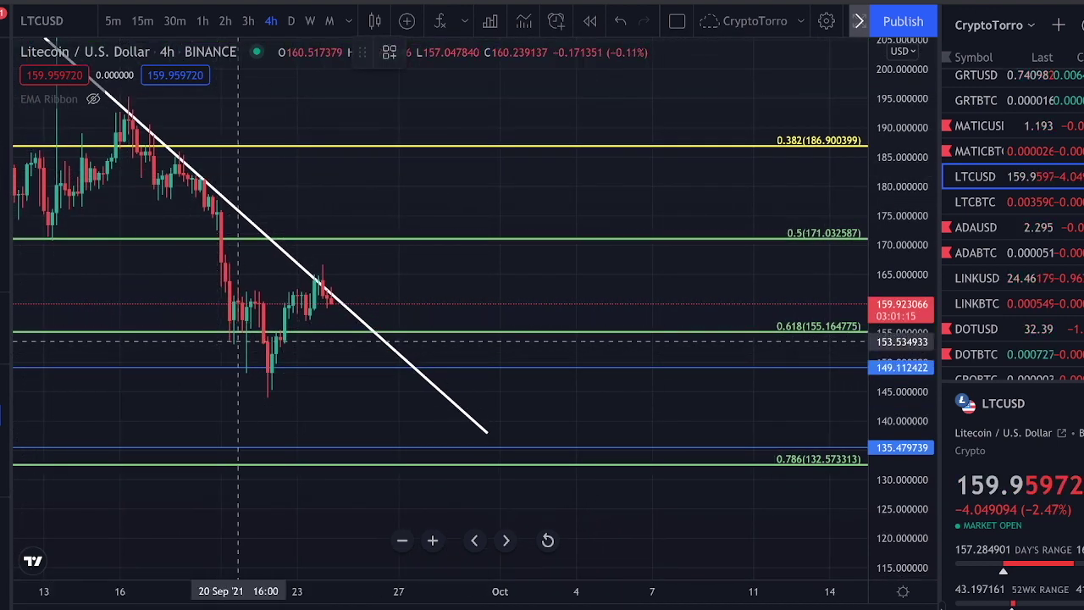
Brush a price drop to about 131 by 27 September and a rise from the recent low past the 0.5 Fibonacci level, undoing both
mouse_move(156, 161)
left_mouse_down()
mouse_move(271, 381)
mouse_move(322, 286)
mouse_move(377, 436)
mouse_move(403, 464)
left_mouse_up()
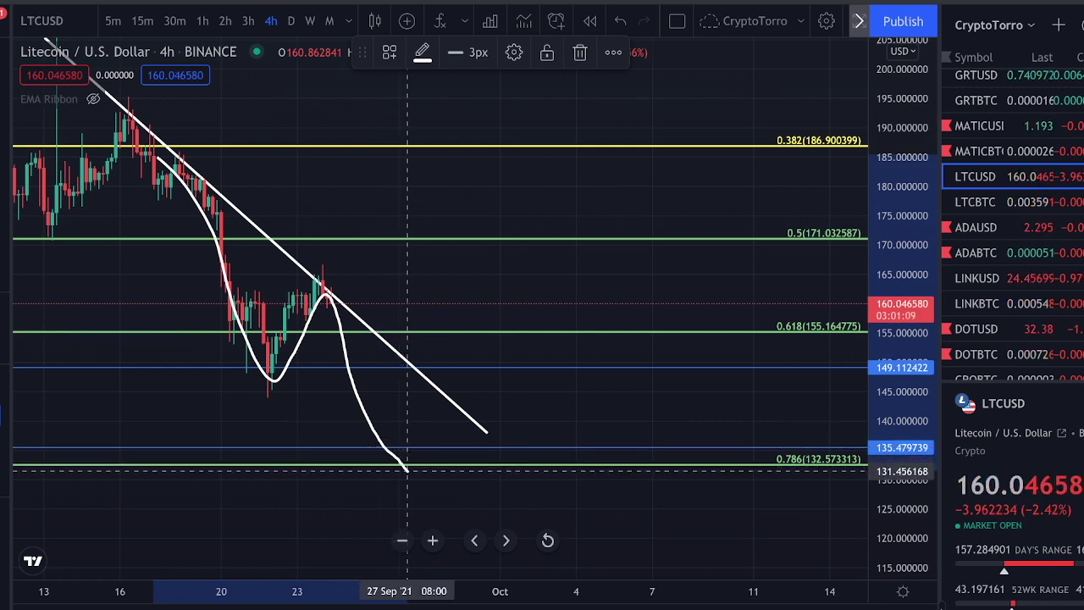
key("ctrl+z")
mouse_move(278, 382)
left_mouse_down()
mouse_move(320, 297)
mouse_move(387, 472)
mouse_move(428, 382)
mouse_move(471, 358)
mouse_move(554, 217)
left_mouse_up()
key("ctrl+z")
Circle the support zone around the 0.786 Fibonacci level, then the level's 132.573313 label, removing each circle after drawing it
mouse_move(488, 430)
left_mouse_down()
mouse_move(115, 483)
mouse_move(576, 535)
mouse_move(694, 506)
mouse_move(766, 431)
left_mouse_up()
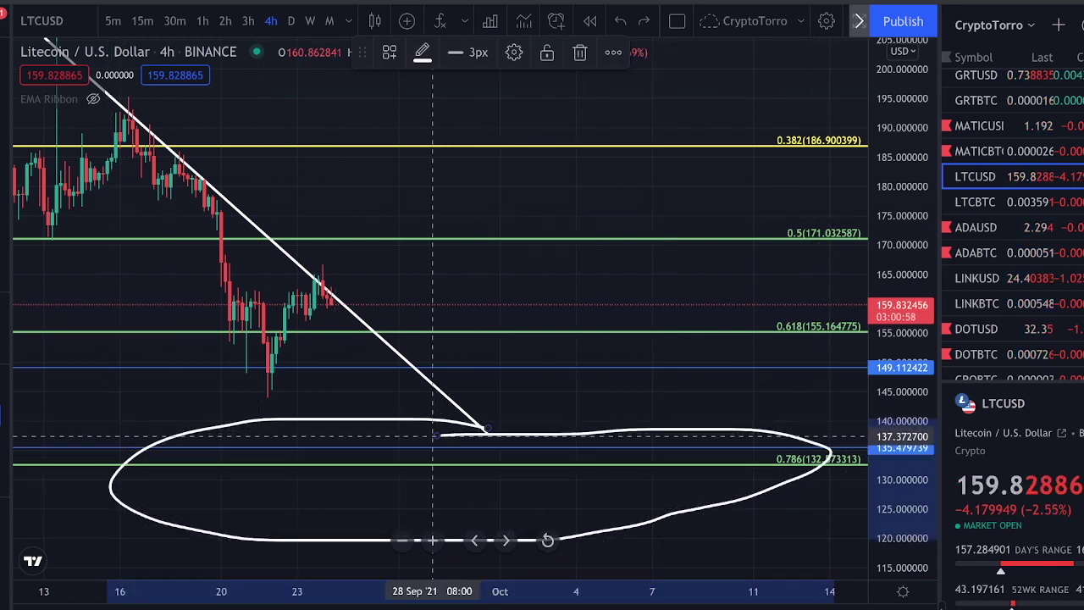
key("ctrl+z")
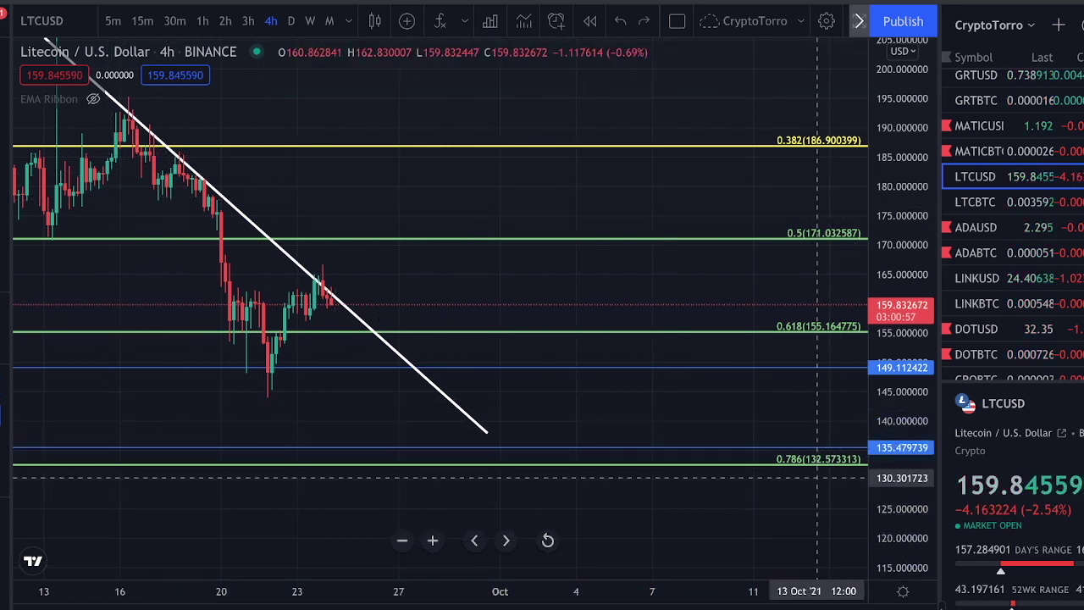
mouse_move(821, 437)
left_mouse_down()
mouse_move(739, 443)
mouse_move(772, 509)
mouse_move(864, 492)
left_mouse_up()
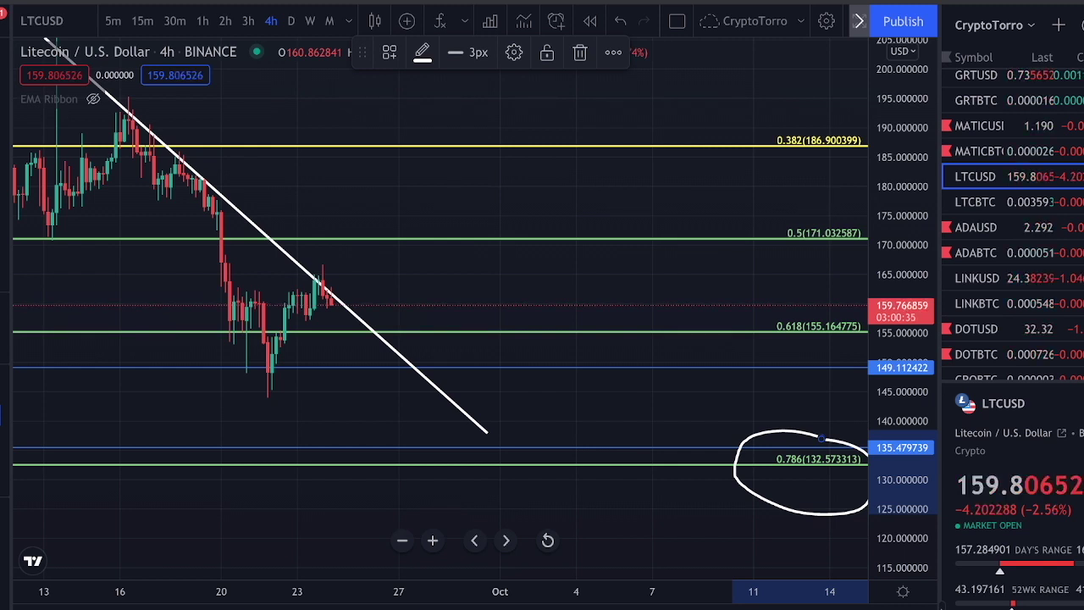
key("Delete")
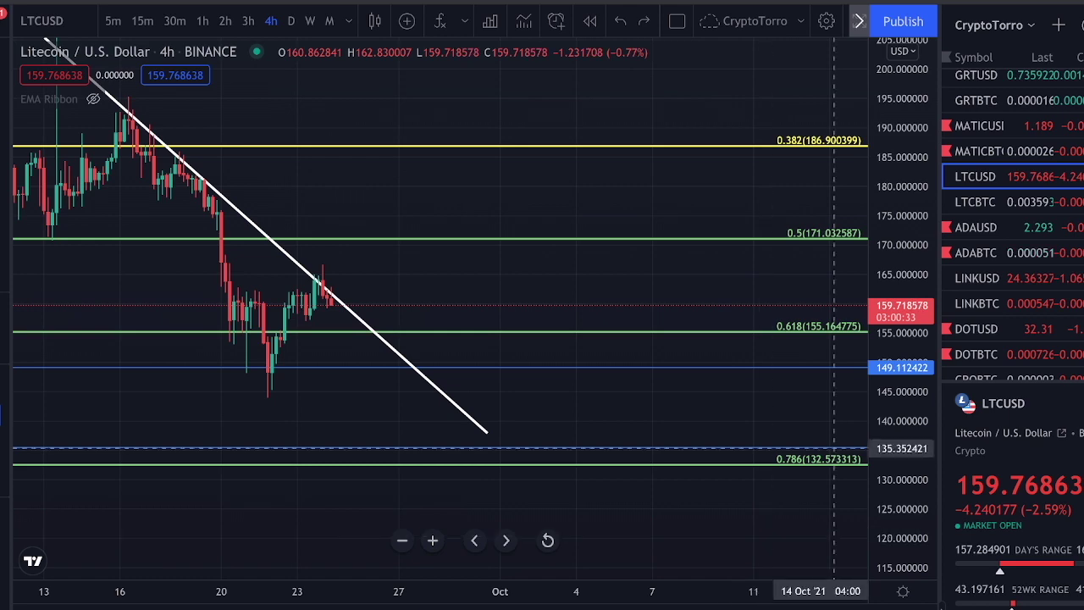
Compress the price scale to view the Fibonacci levels from 0.236 down to 1
left_click_drag(900, 448, 900, 535)
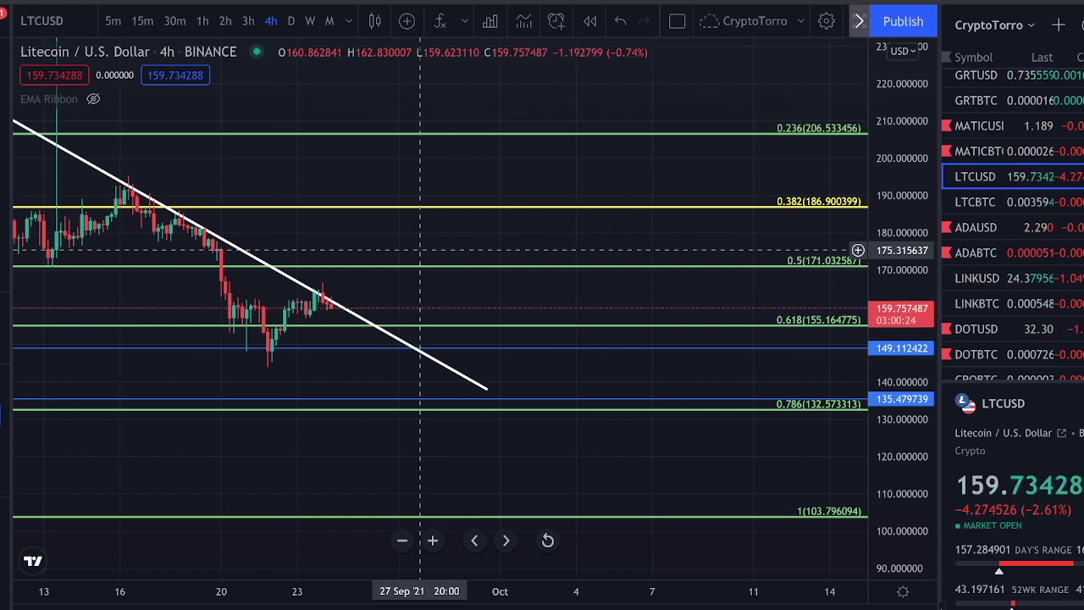
scroll(419, 250, "down", 4)
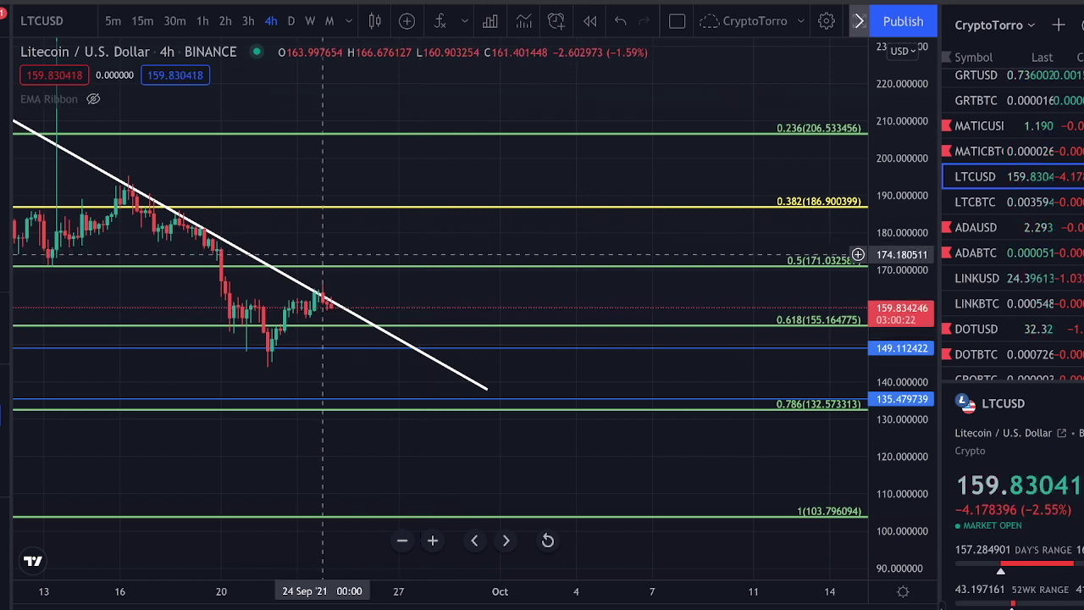